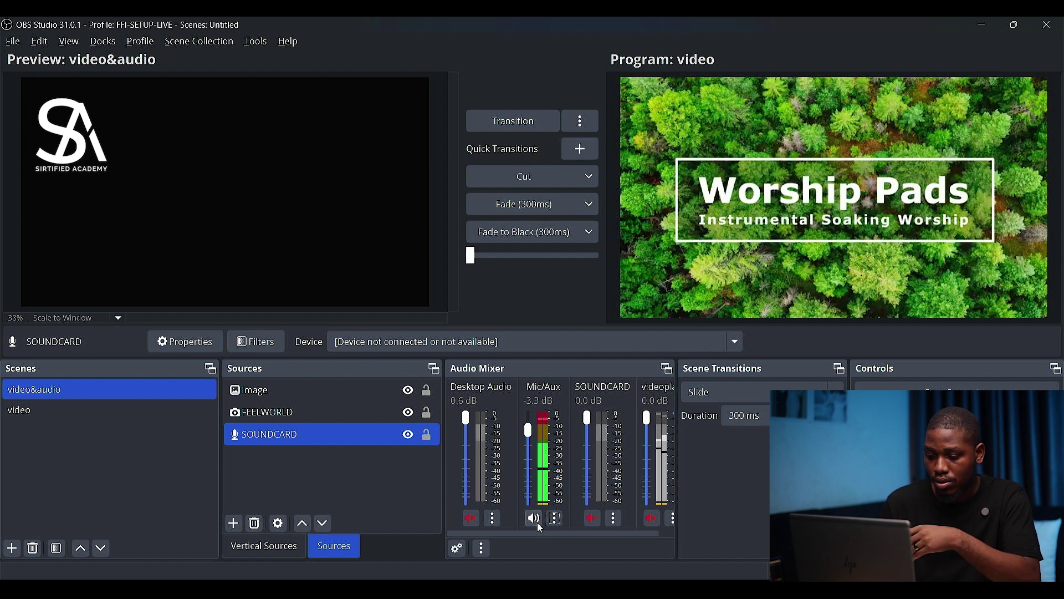
# Step: Mute the Mic/Aux channel in the audio mixer and unmute it again
pyautogui.click(535, 518)
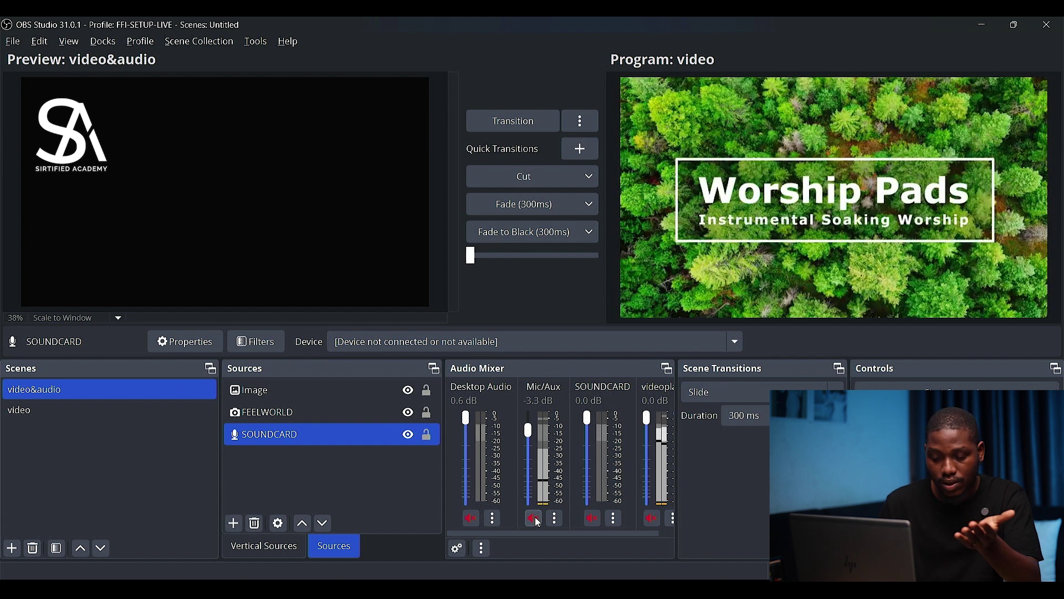
pyautogui.click(534, 517)
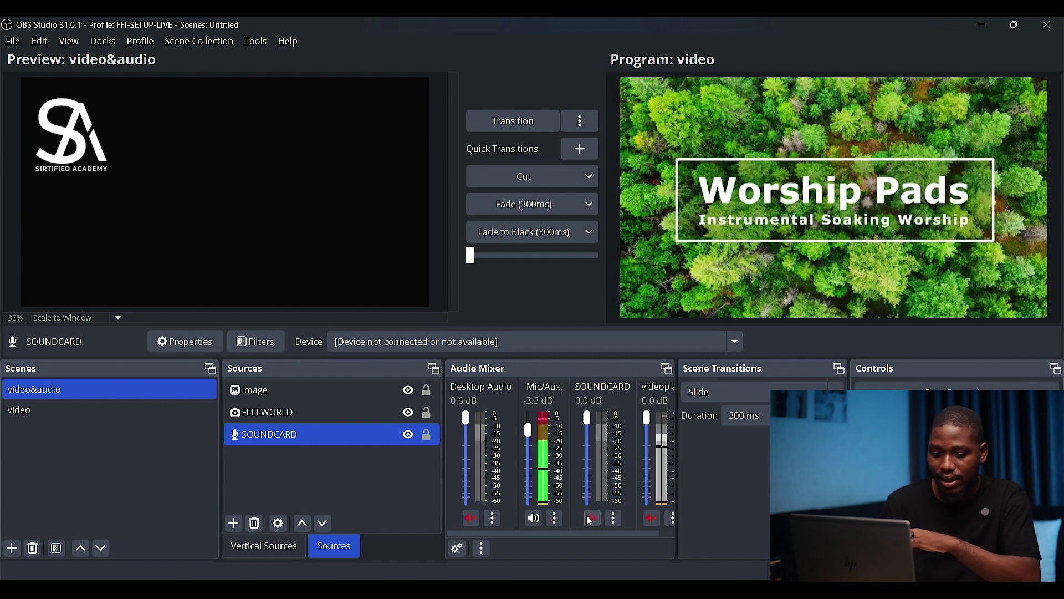
# Step: Switch the audio mixer from vertical to horizontal layout and look through its channels
pyautogui.click(482, 547)
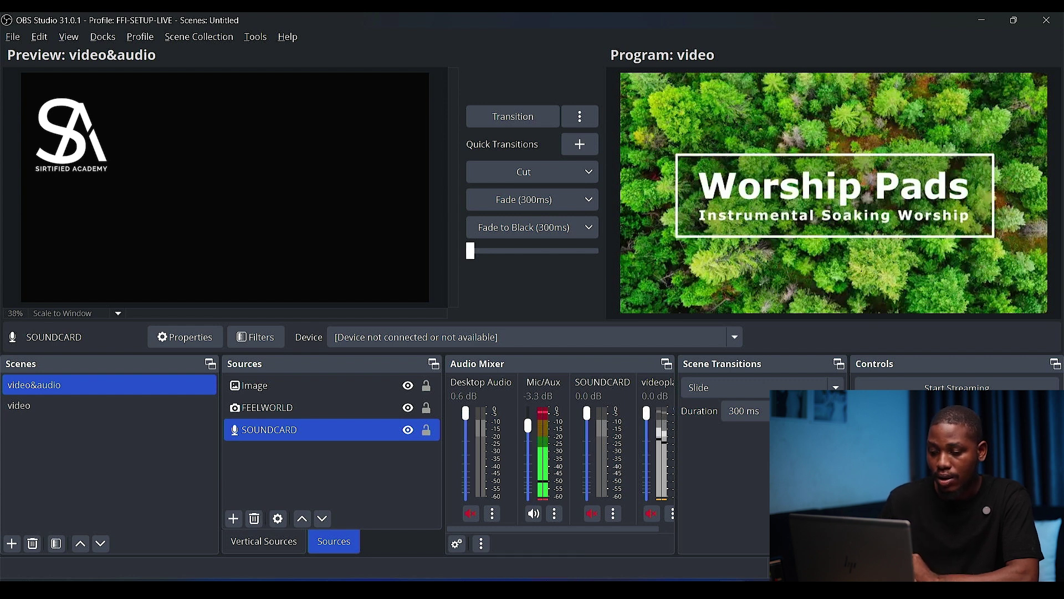
pyautogui.click(531, 577)
pyautogui.scroll(2, 544, 518)
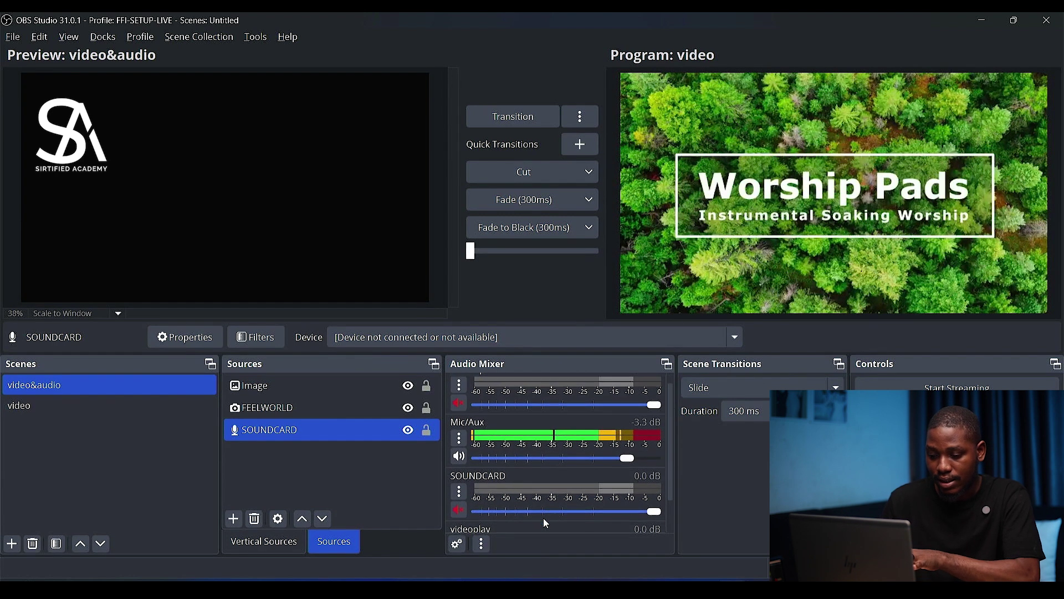
pyautogui.scroll(-2, 544, 518)
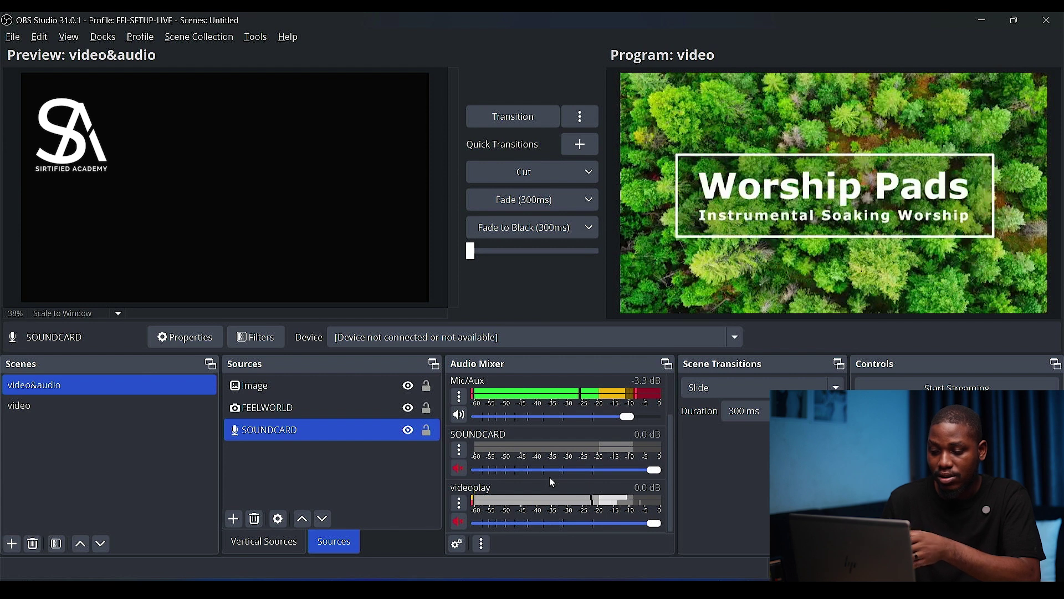
pyautogui.scroll(2, 549, 477)
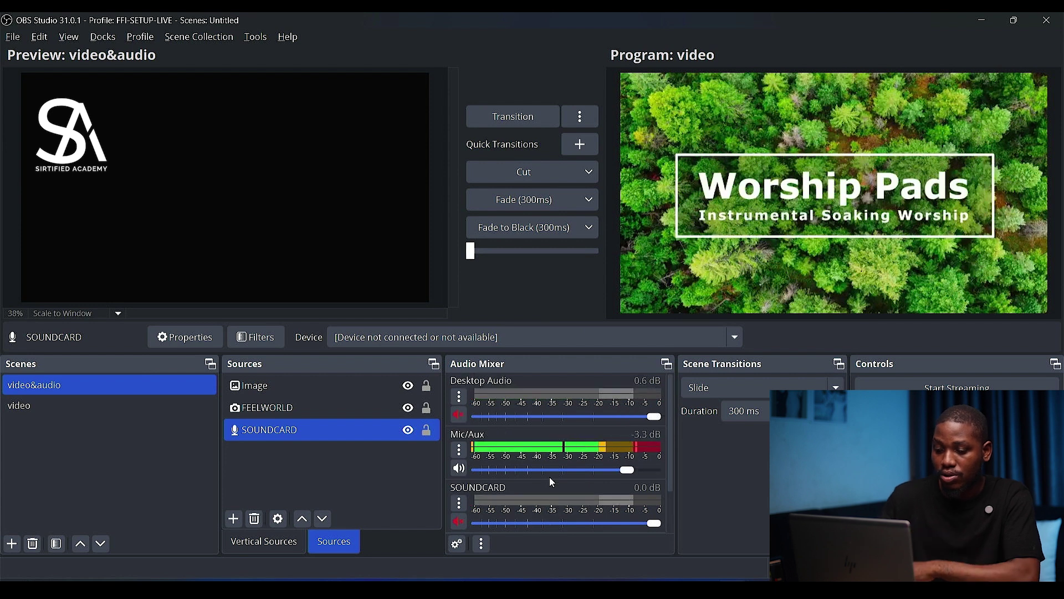
# Step: Turn the audio mixer's vertical layout back on and widen the mixer dock until all four channels fit
pyautogui.click(482, 545)
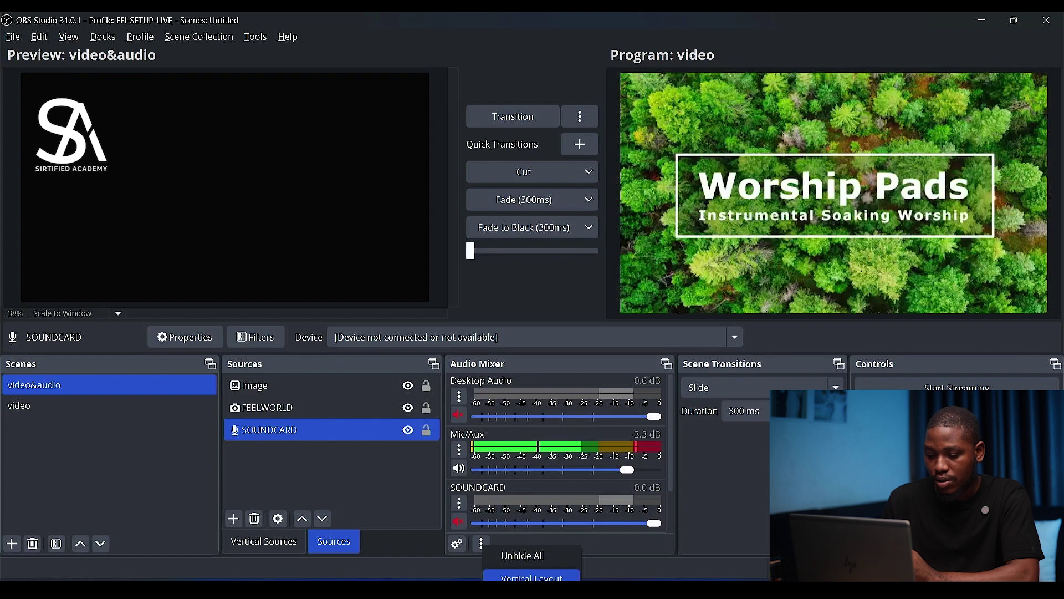
pyautogui.click(531, 578)
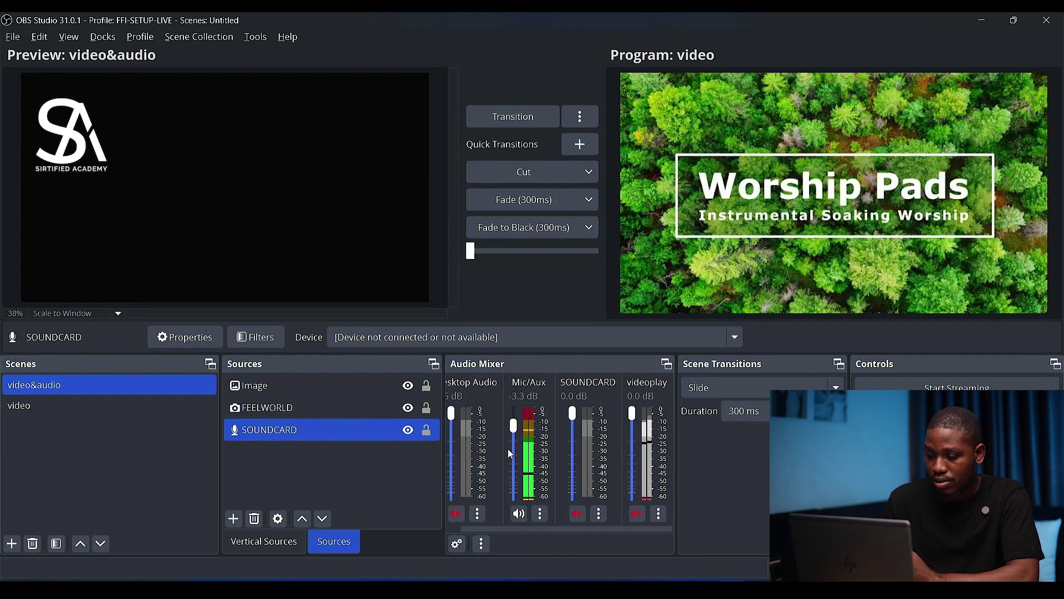
pyautogui.moveTo(676, 428); pyautogui.dragTo(732, 432)
# Step: Turn off the vertical layout so the widened audio mixer shows its channels horizontally
pyautogui.click(482, 544)
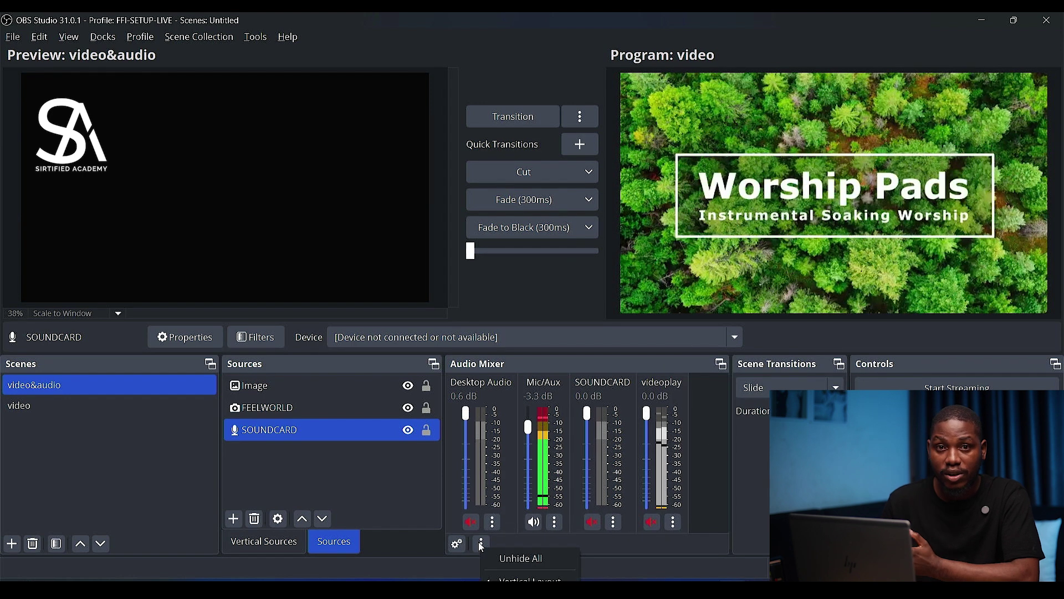
pyautogui.click(519, 577)
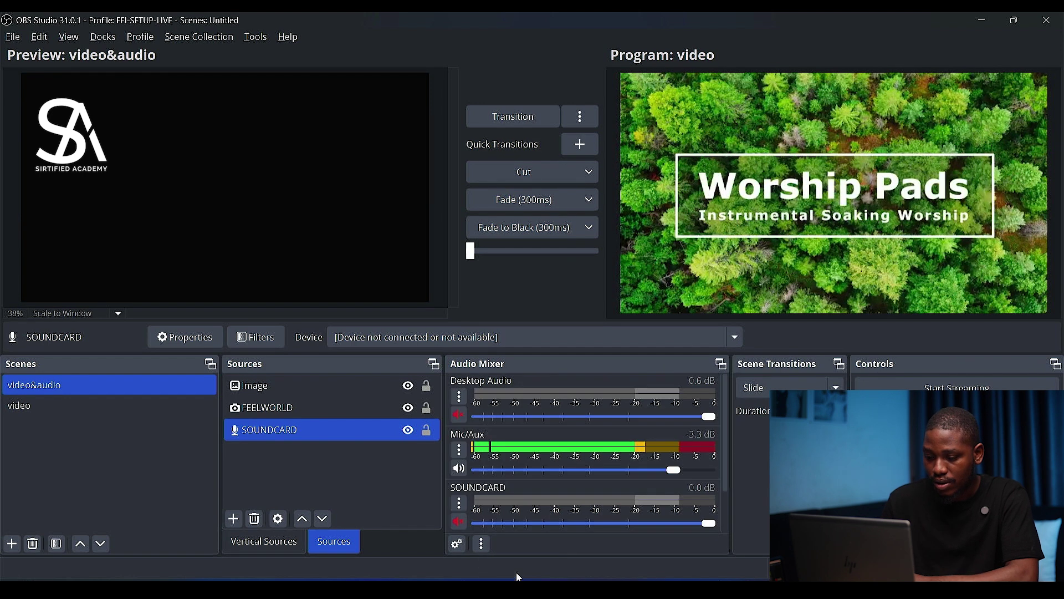
pyautogui.scroll(-1, 510, 501)
pyautogui.scroll(1, 513, 508)
pyautogui.scroll(1, 513, 508)
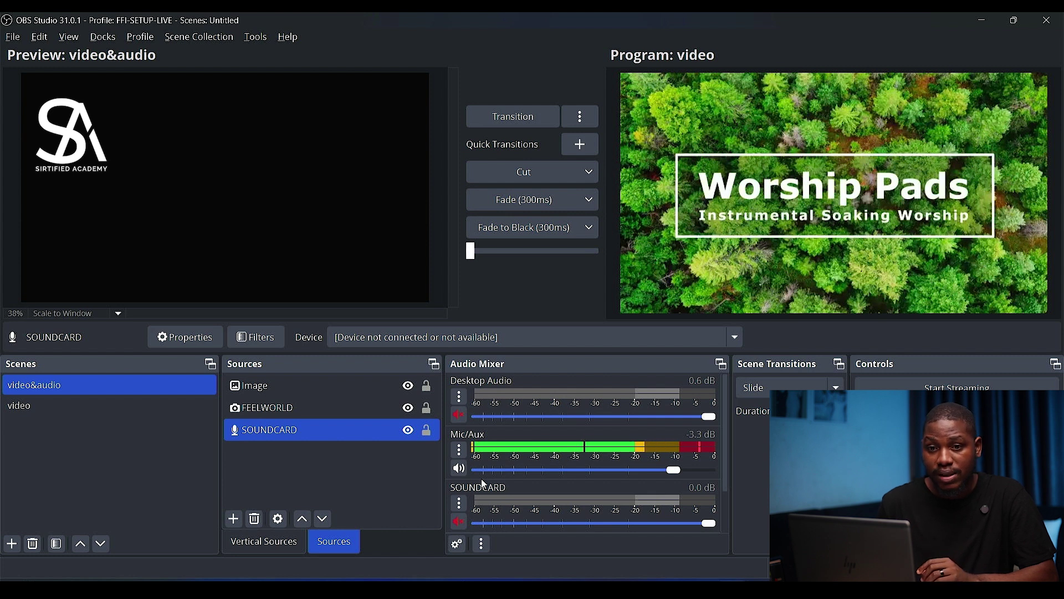
# Step: Open the advanced audio properties, view the source volumes as percentages and return them to decibels
pyautogui.click(458, 546)
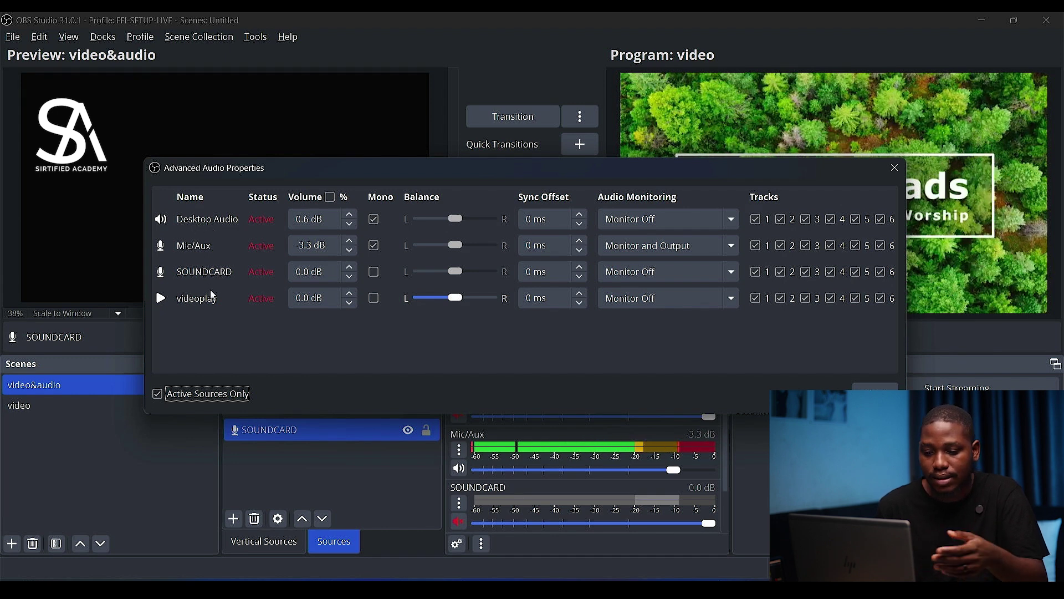
pyautogui.click(206, 318)
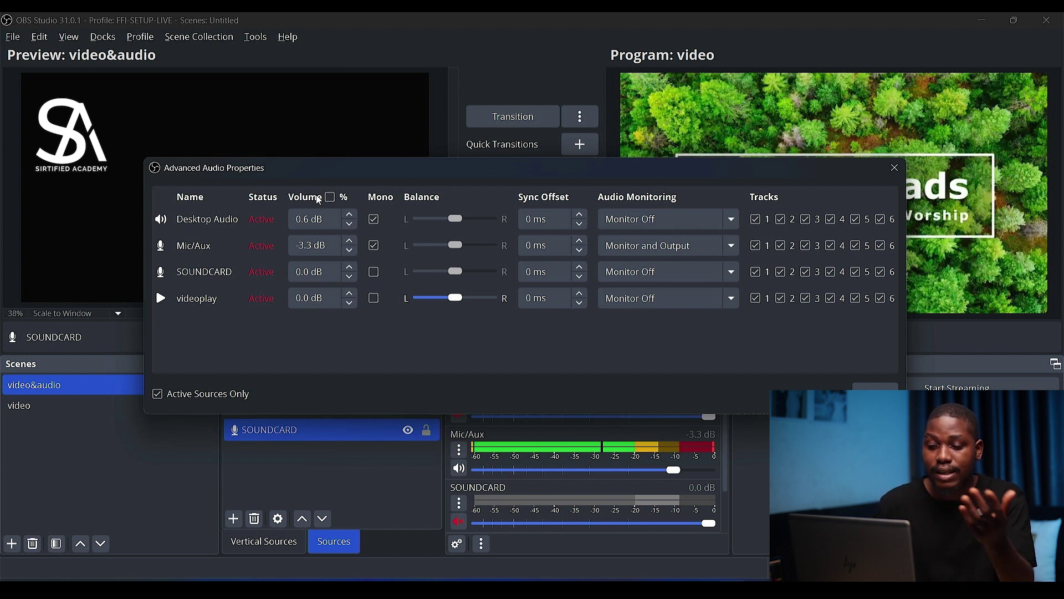
pyautogui.click(331, 198)
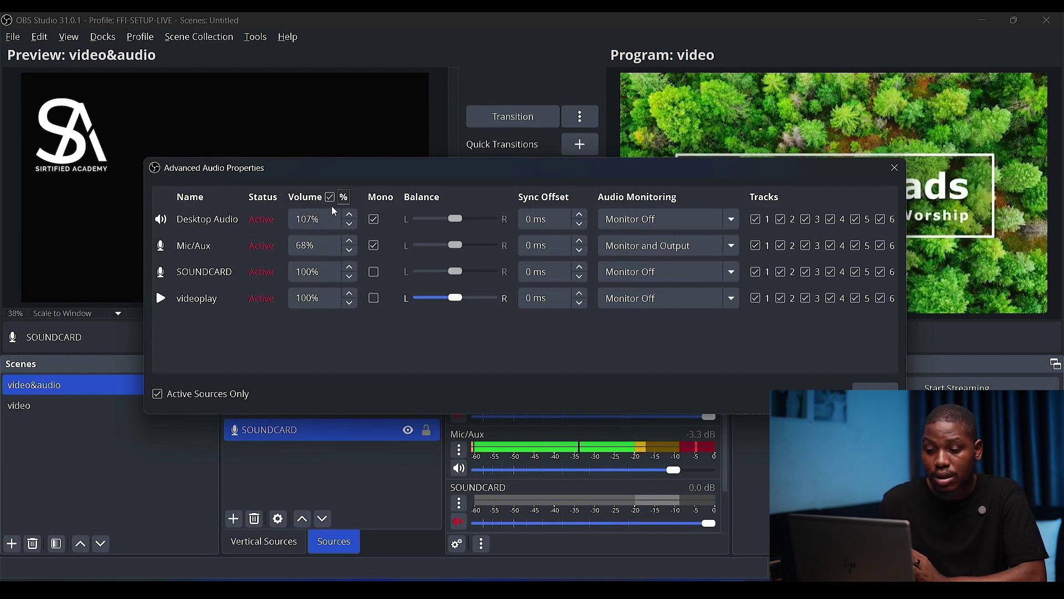
pyautogui.click(330, 198)
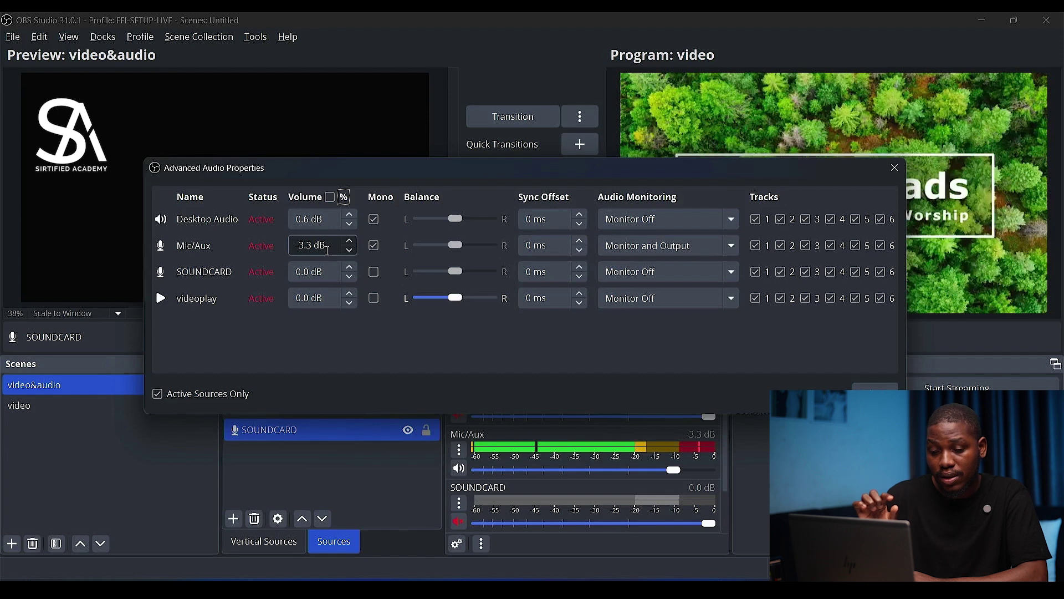
# Step: Set the Mic/Aux volume to 2.0 dB in the advanced audio properties
pyautogui.click(314, 248)
pyautogui.hotkey('ctrl', 'a')
pyautogui.press('BackSpace')
pyautogui.write('0')
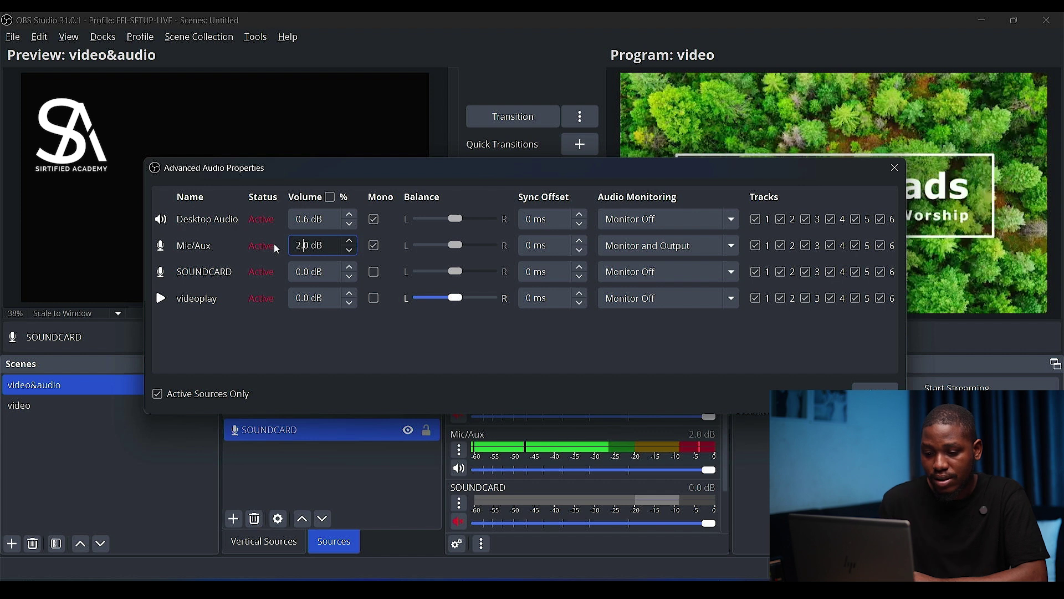
# Step: Display the source volumes as percentages, set the Mic/Aux volume to 100% and close the advanced audio properties
pyautogui.click(331, 199)
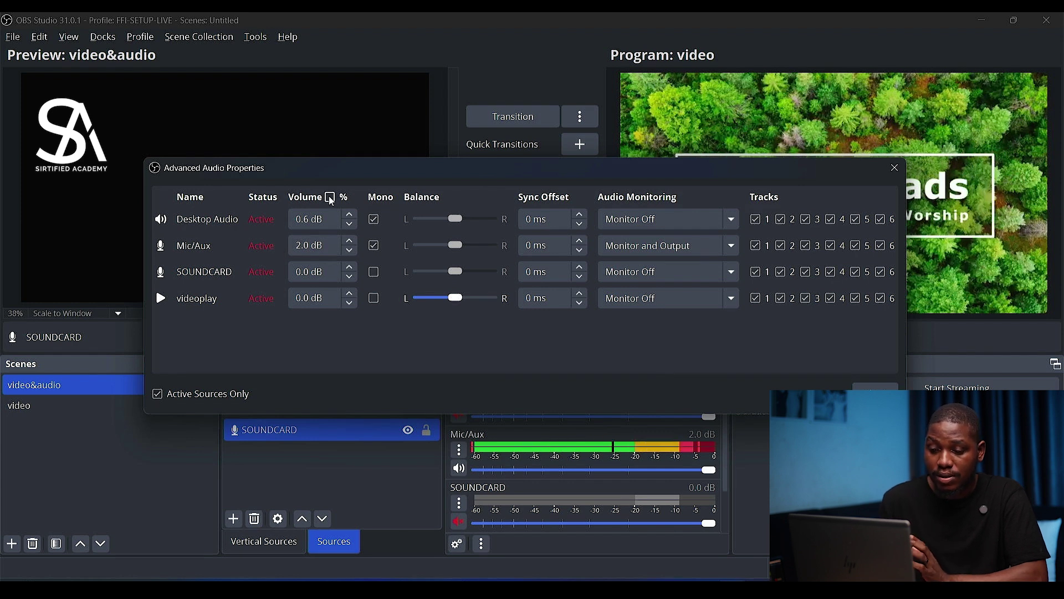
pyautogui.click(331, 244)
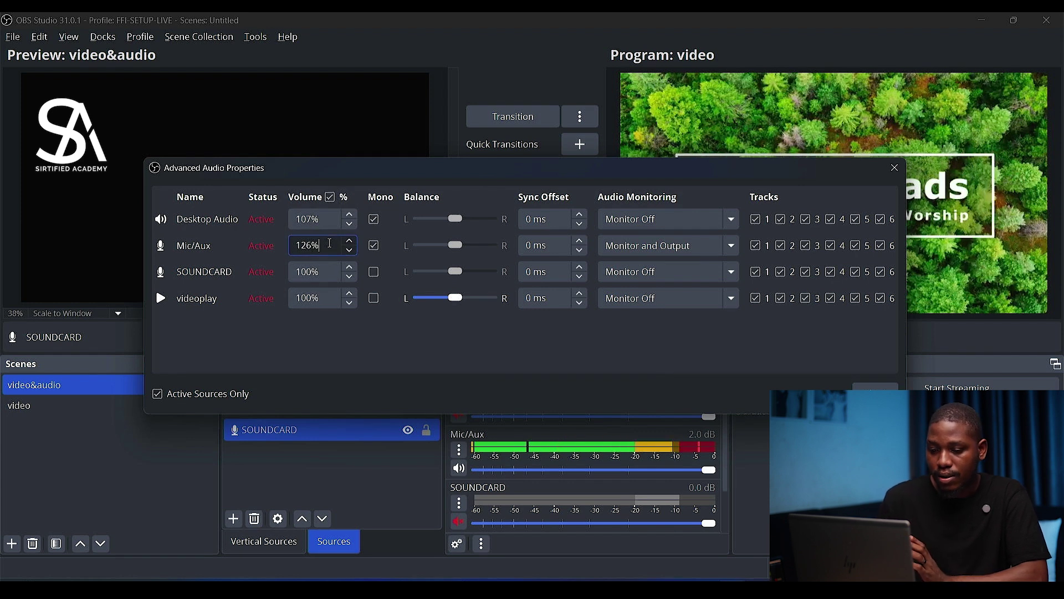
pyautogui.press('BackSpace')
pyautogui.press('BackSpace')
pyautogui.write('00')
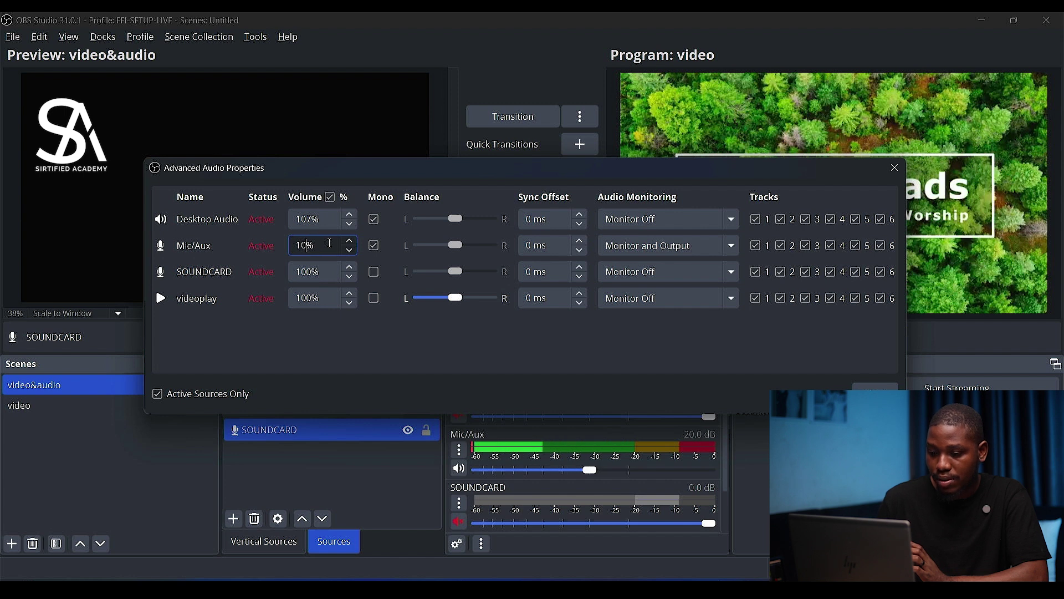
pyautogui.press('Return')
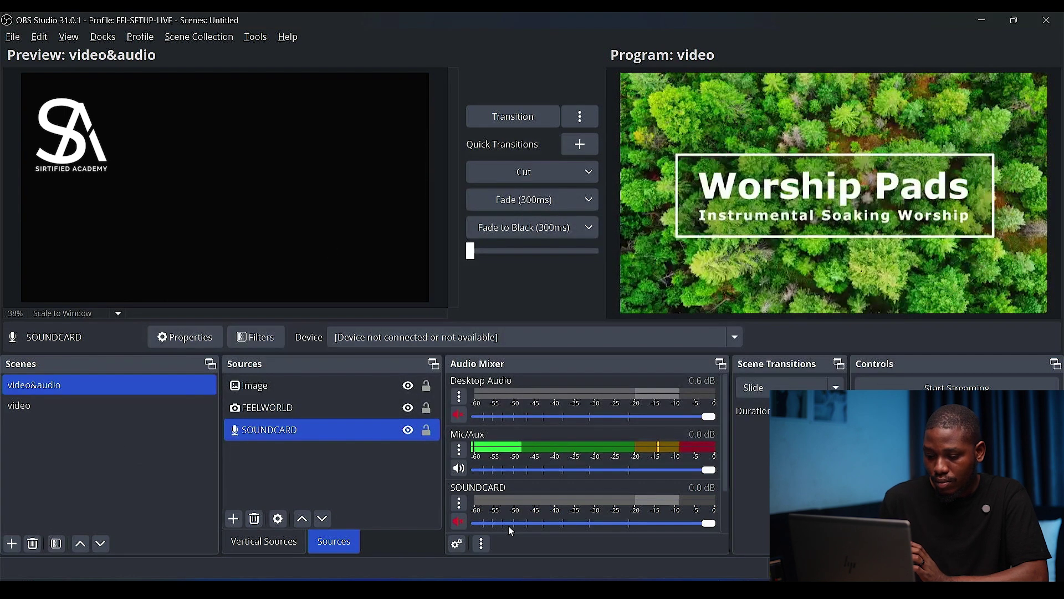
# Step: Reopen the advanced audio properties and set the Mic/Aux volume to 80%
pyautogui.click(457, 544)
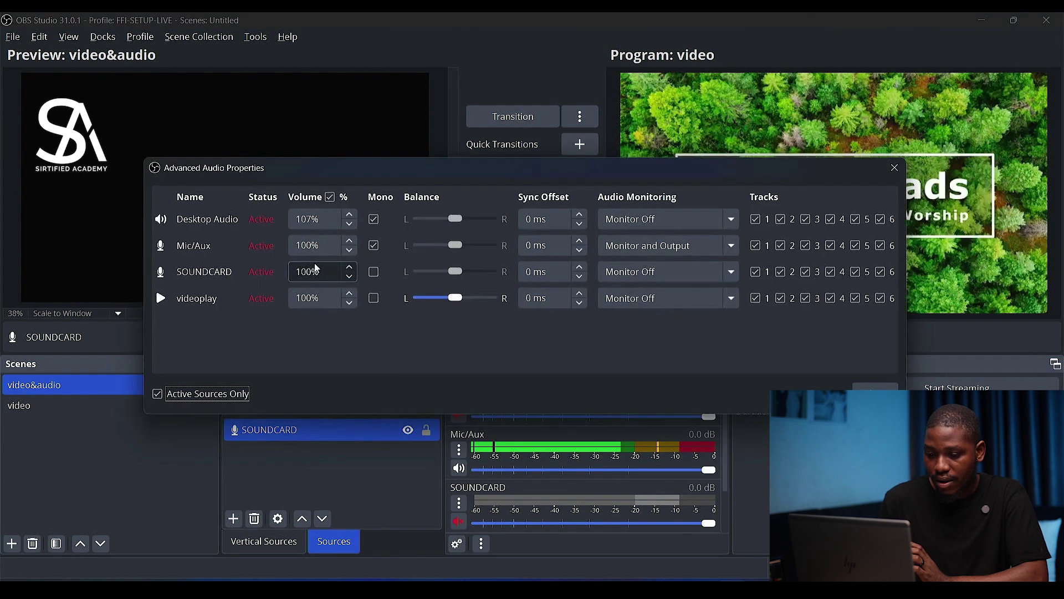
pyautogui.click(309, 245)
pyautogui.press('BackSpace')
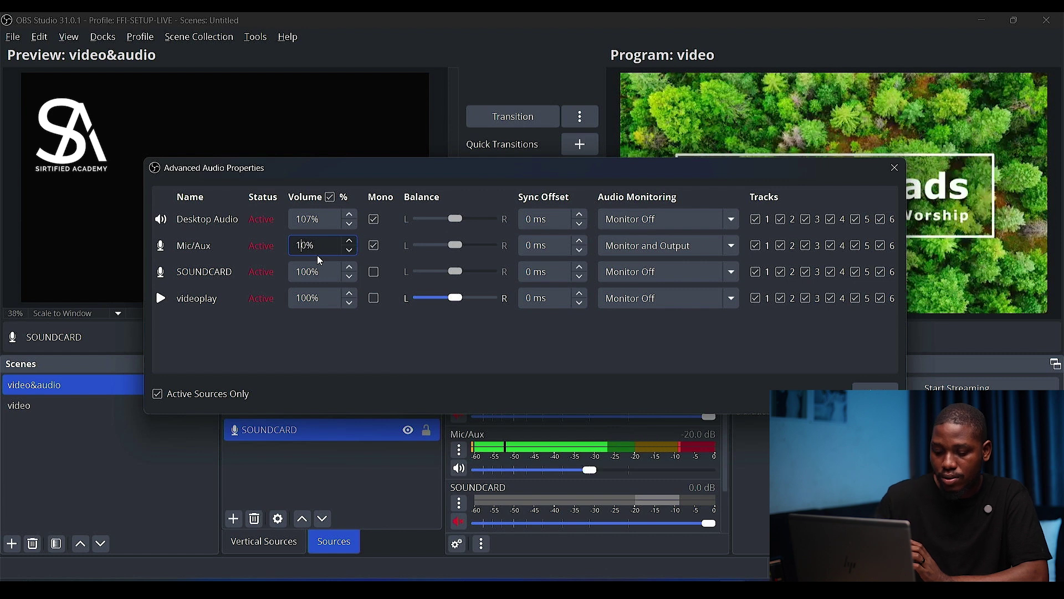
pyautogui.write('2')
pyautogui.press('BackSpace')
pyautogui.press('BackSpace')
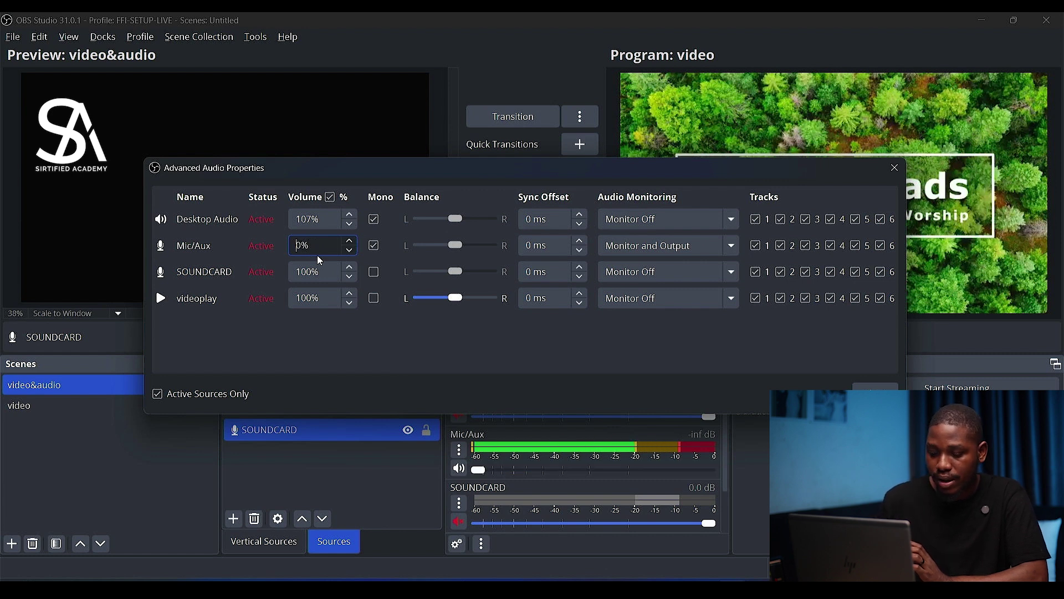
pyautogui.write('8')
pyautogui.click(292, 258)
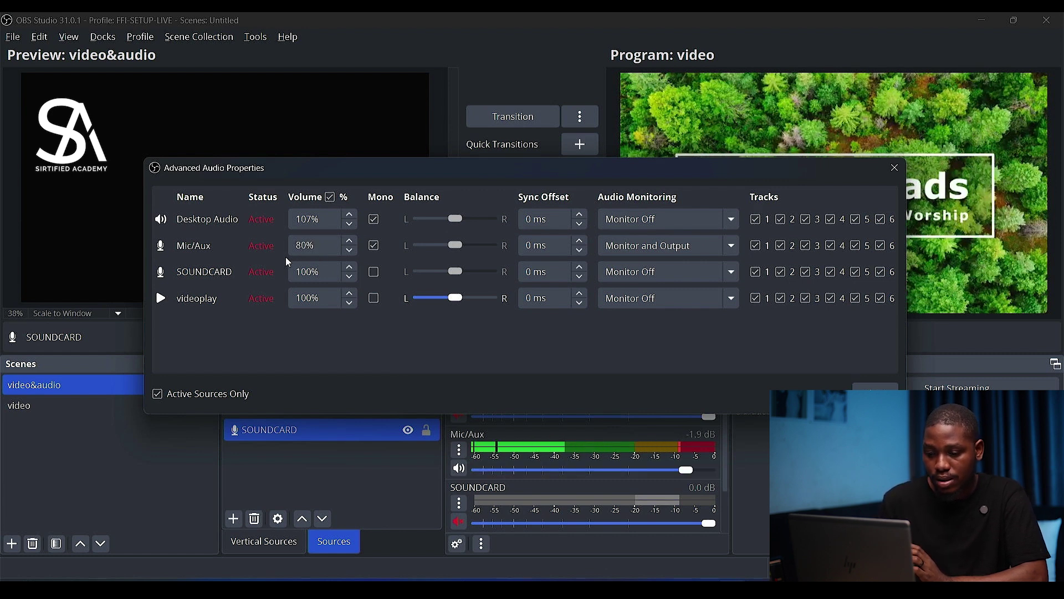
# Step: Turn off mono for Desktop Audio, and turn mono off and on again for Mic/Aux
pyautogui.click(374, 219)
pyautogui.click(373, 245)
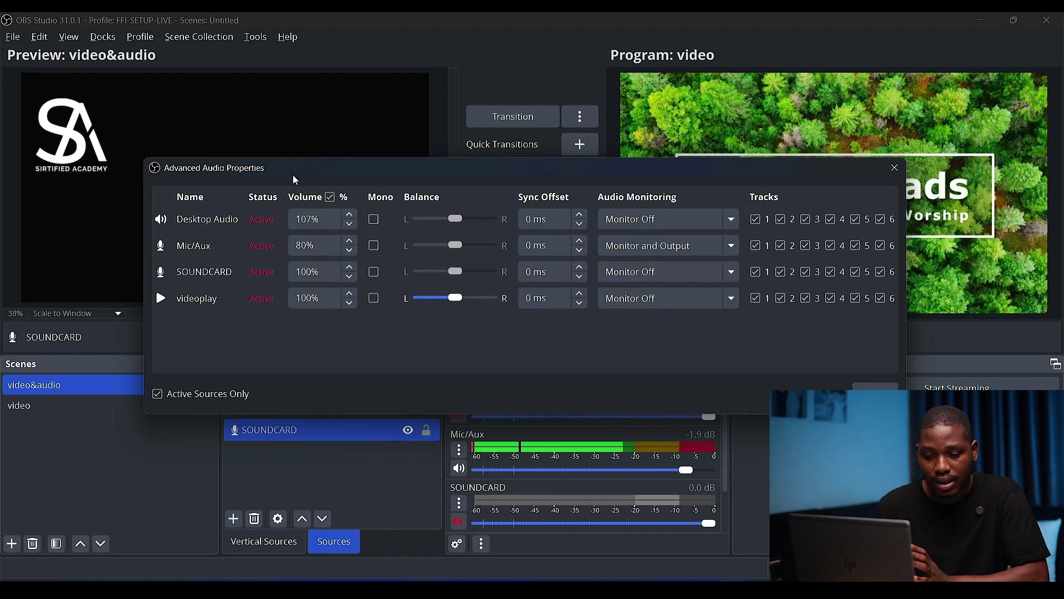
pyautogui.click(374, 246)
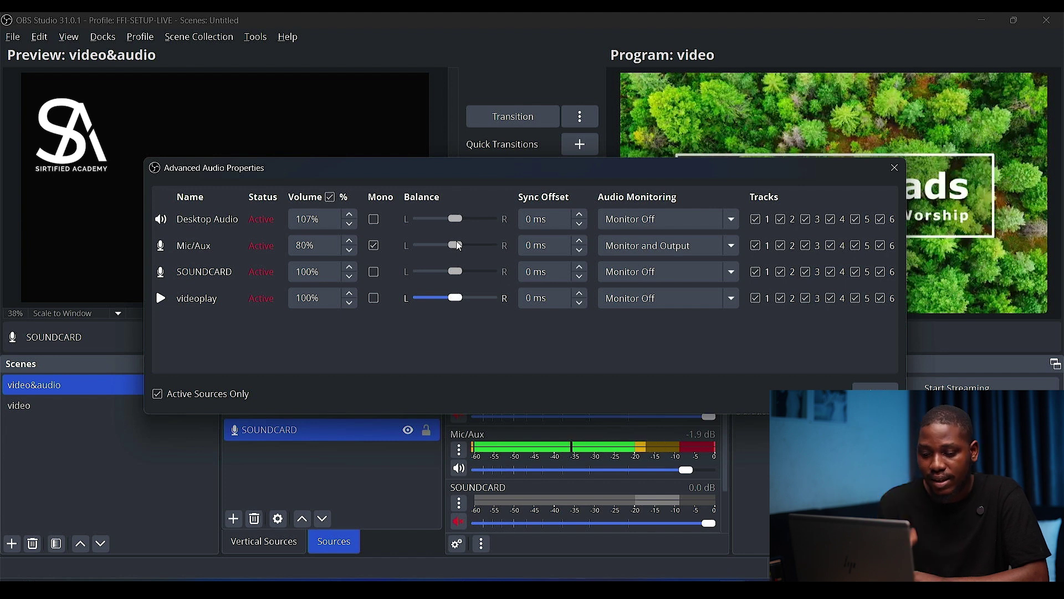
# Step: Set the Mic/Aux sync offset to 220 ms
pyautogui.click(526, 246)
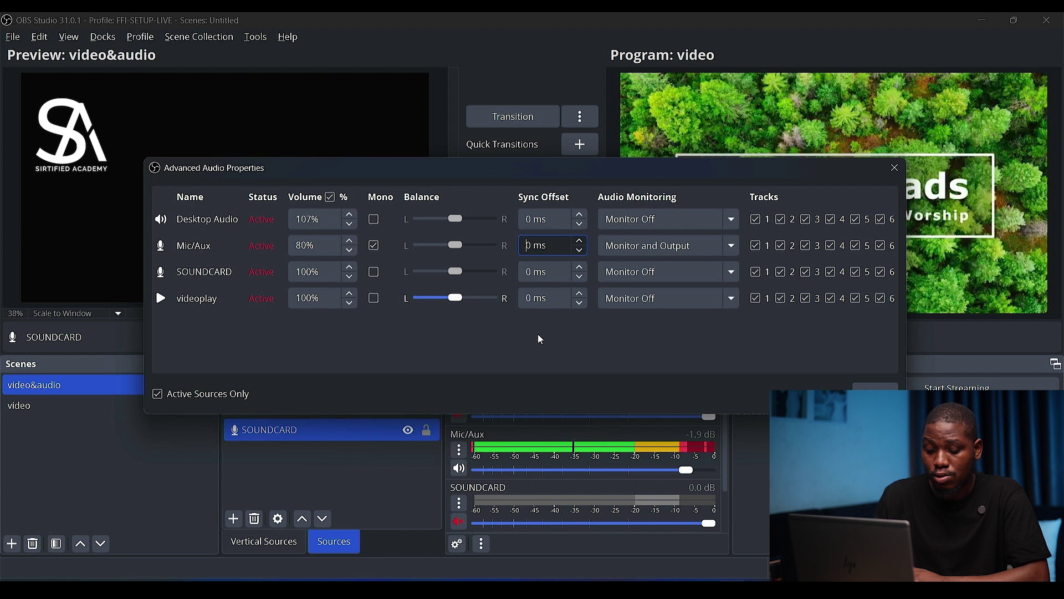
pyautogui.write('220')
pyautogui.press('Left')
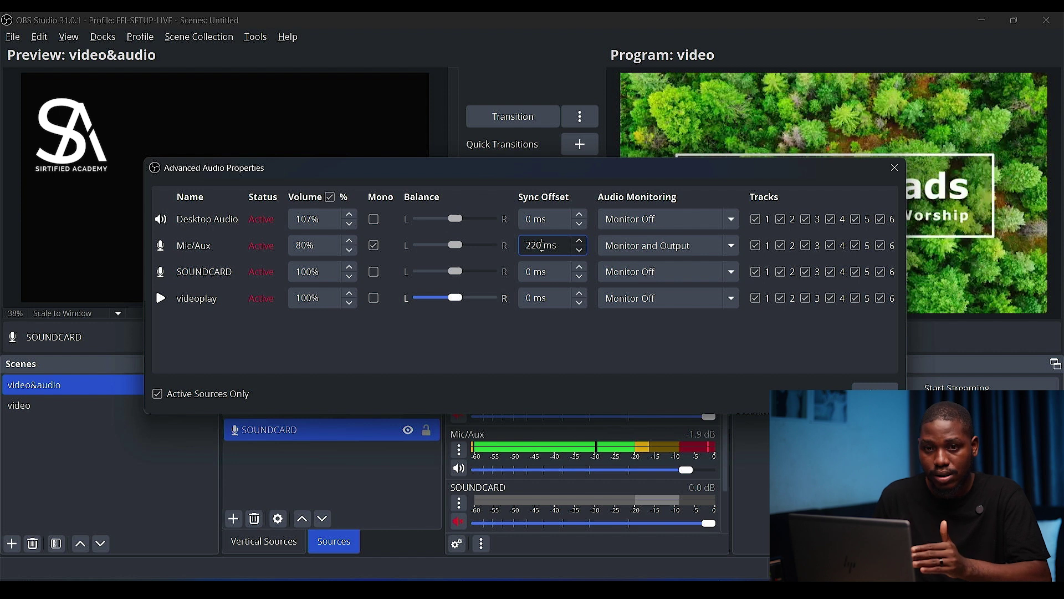
# Step: Replace the Mic/Aux sync offset with 100 ms, and change it back to 220 ms
pyautogui.press('BackSpace')
pyautogui.press('BackSpace')
pyautogui.press('BackSpace')
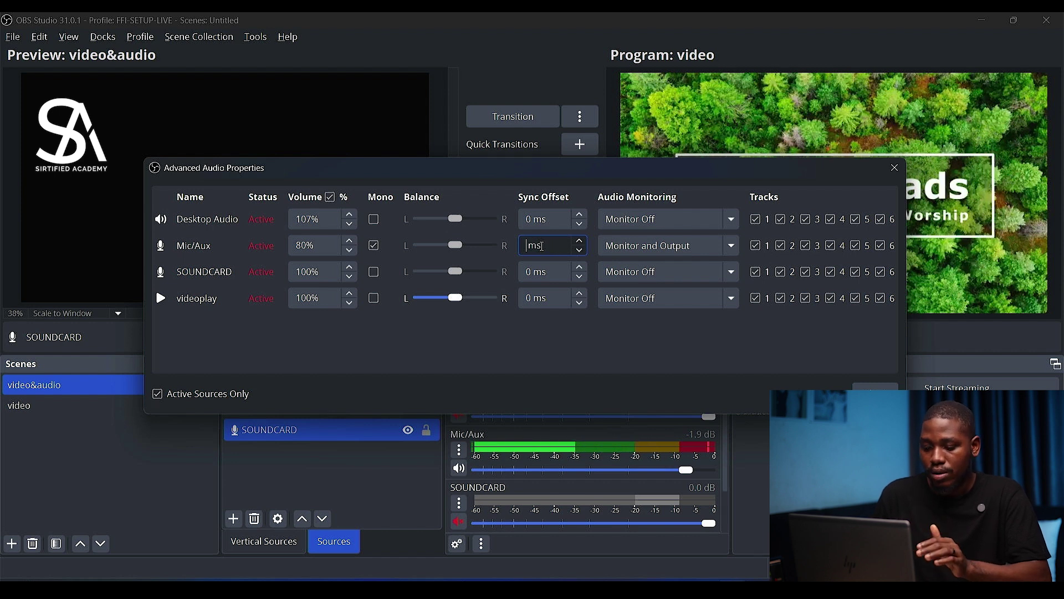
pyautogui.write('100')
pyautogui.press('BackSpace')
pyautogui.press('BackSpace')
pyautogui.press('BackSpace')
pyautogui.write('220')
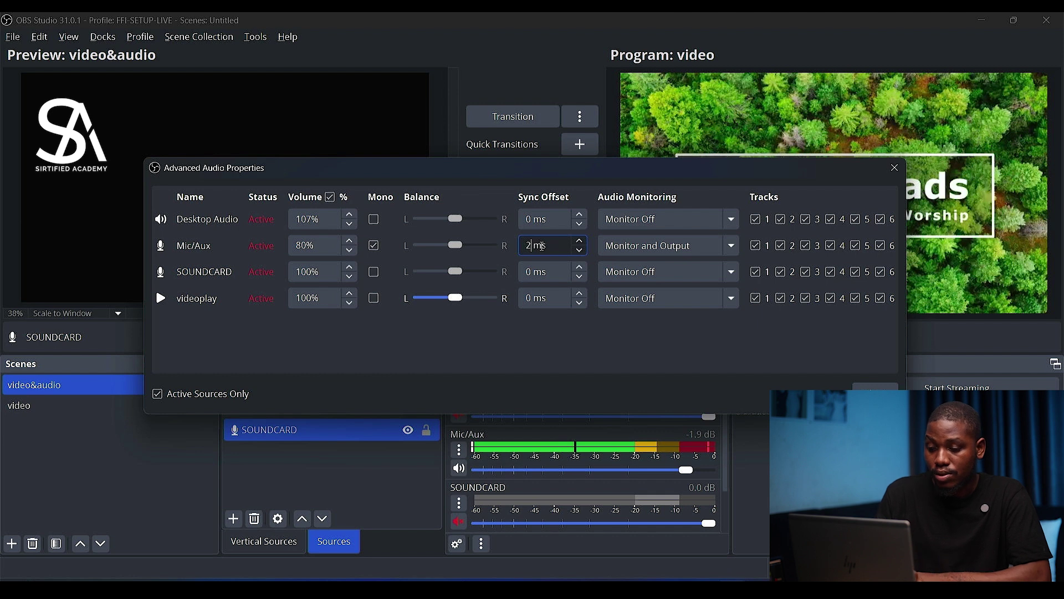
pyautogui.click(547, 351)
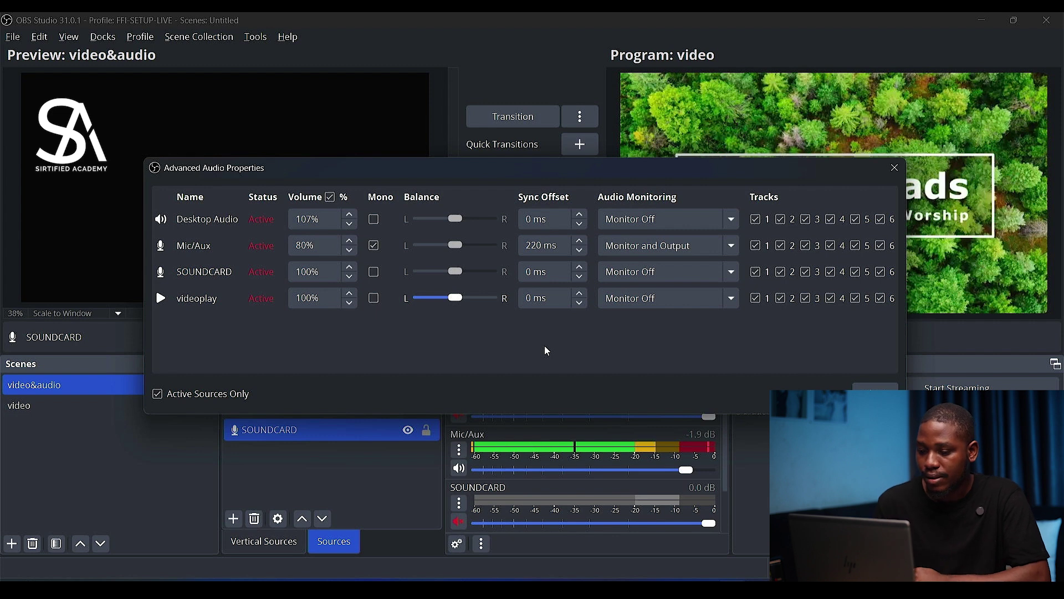
# Step: Clear the Mic/Aux sync offset so that it resets to 0 ms
pyautogui.click(541, 250)
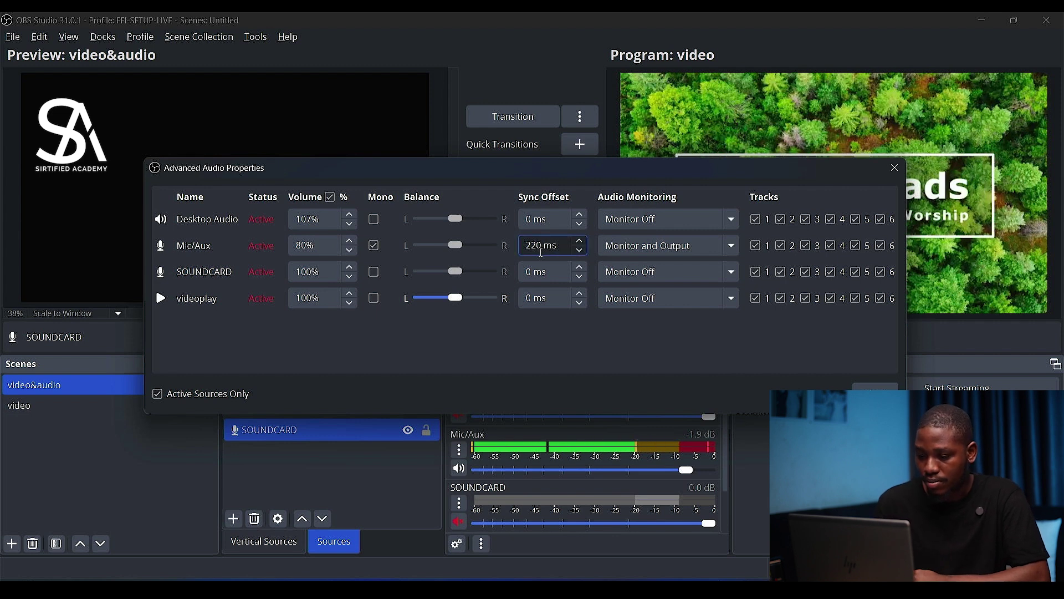
pyautogui.press('BackSpace')
pyautogui.press('BackSpace')
pyautogui.press('BackSpace')
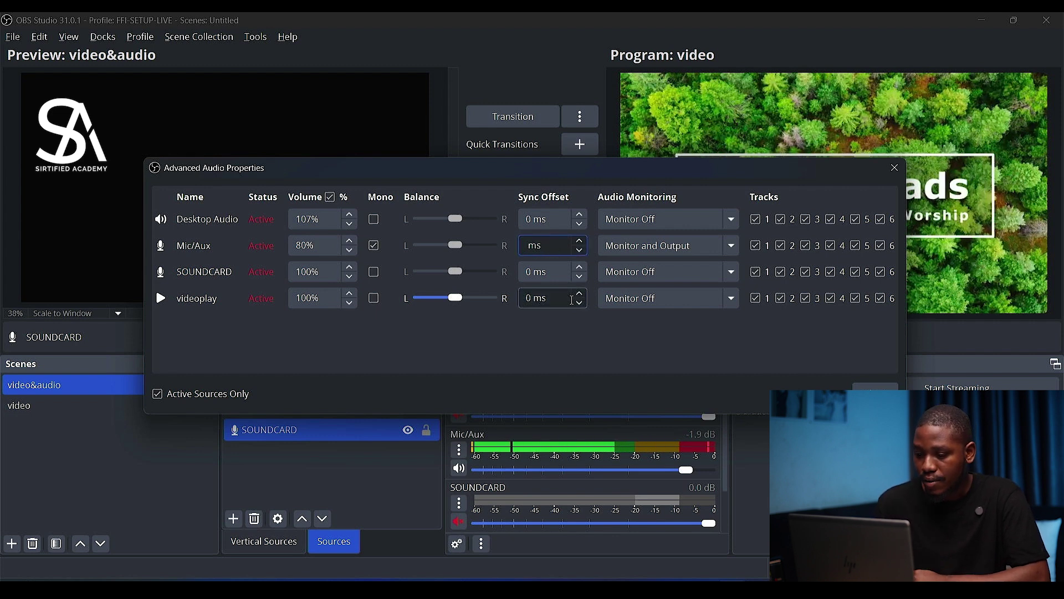
# Step: Set the Mic/Aux audio monitoring to Monitor Off, and switch it to Monitor Only (mute output)
pyautogui.click(646, 246)
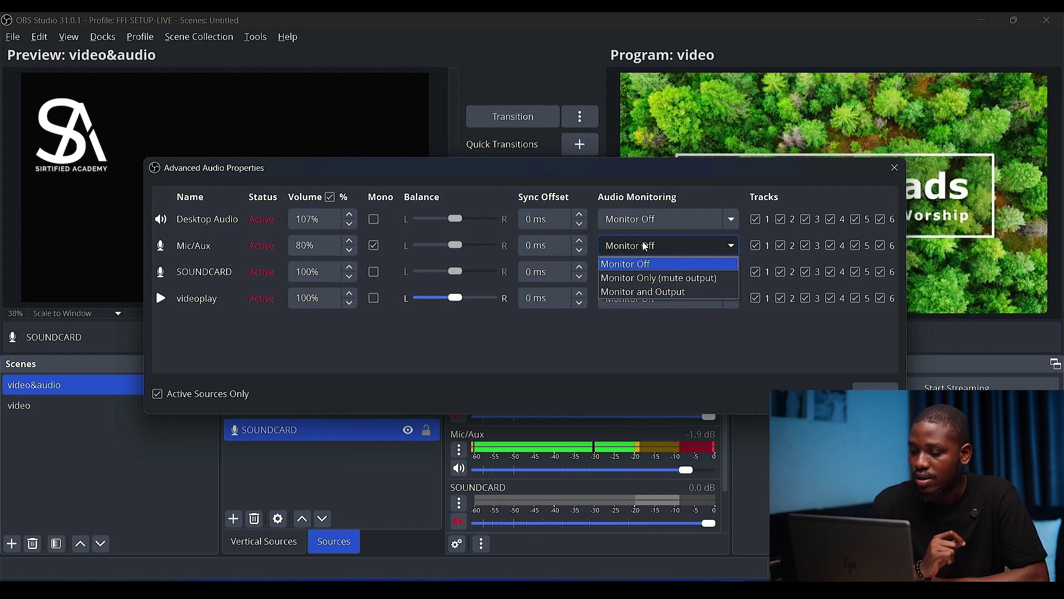
pyautogui.click(644, 246)
pyautogui.click(642, 245)
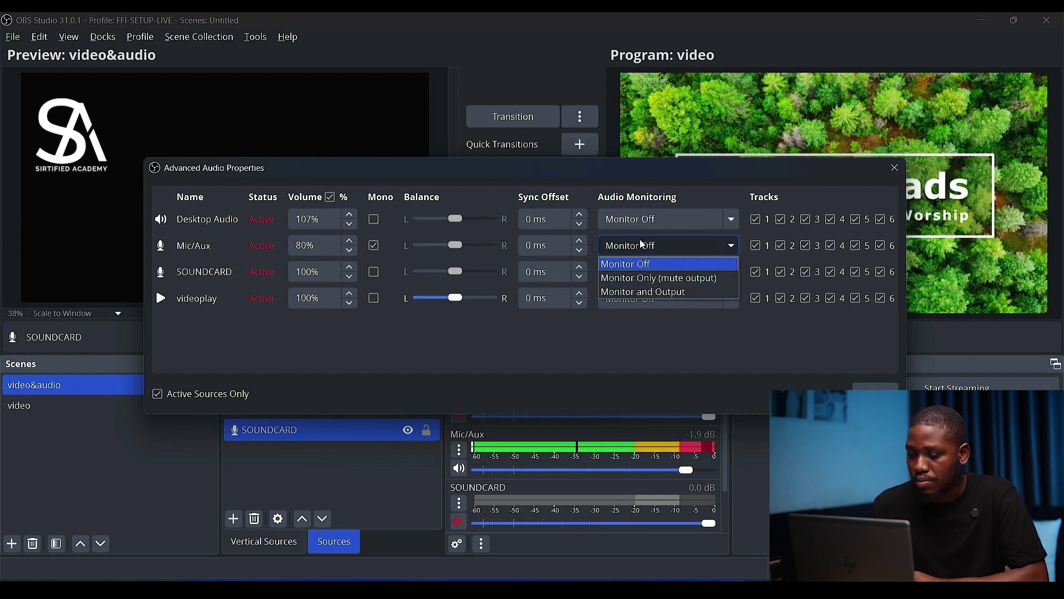
pyautogui.click(641, 263)
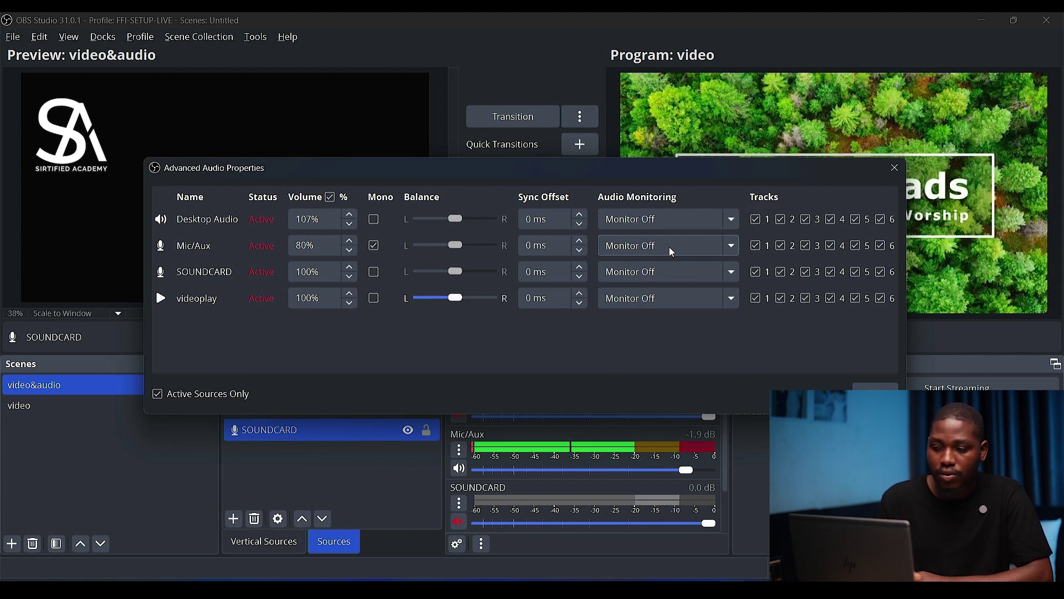
pyautogui.click(670, 247)
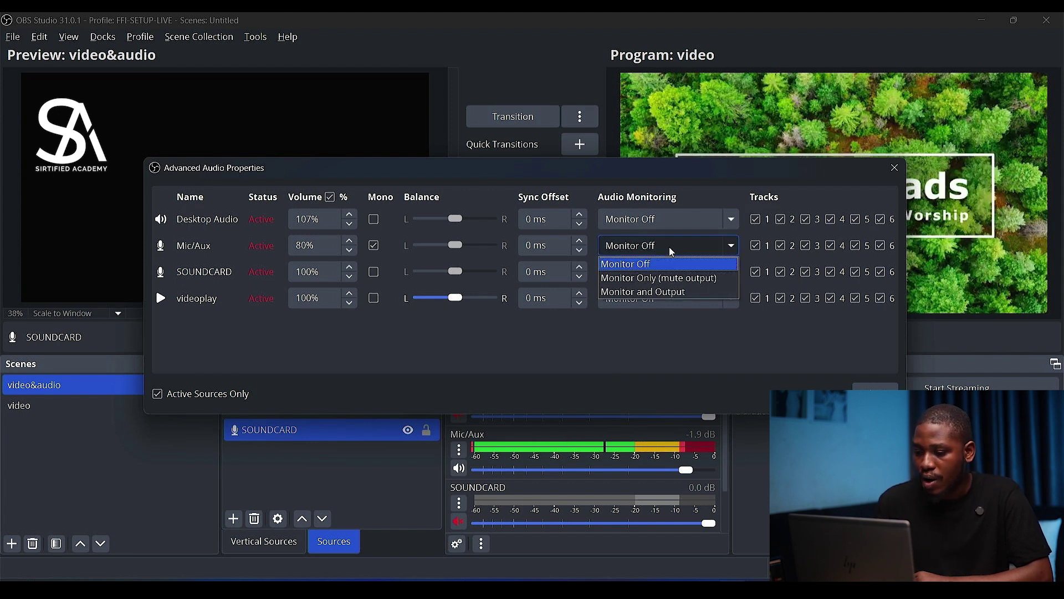
pyautogui.click(668, 278)
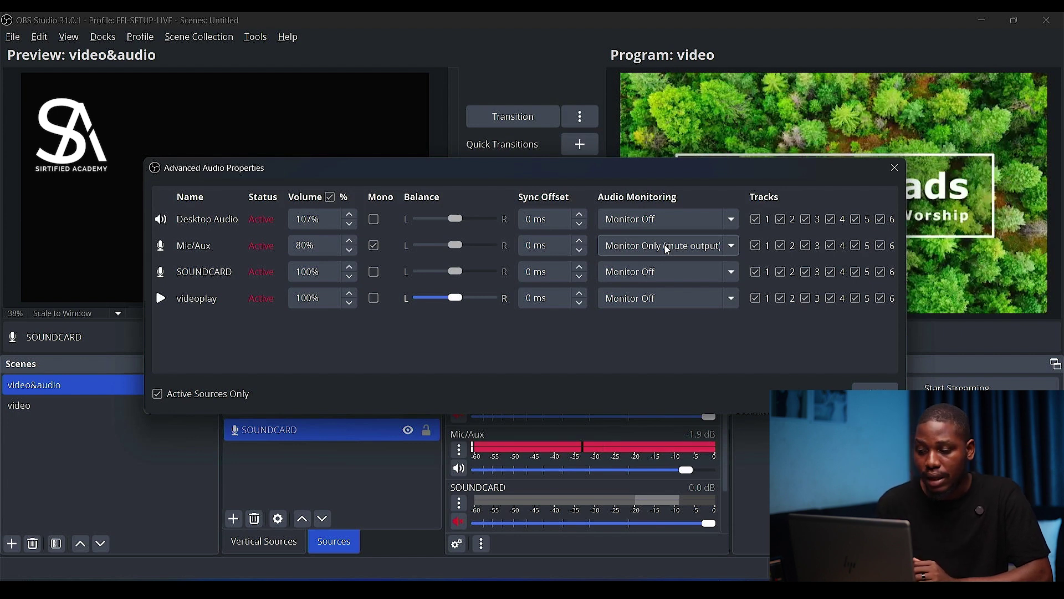
# Step: Set the videoplay audio monitoring to Monitor Only (mute output), and return it to Monitor Off
pyautogui.click(667, 298)
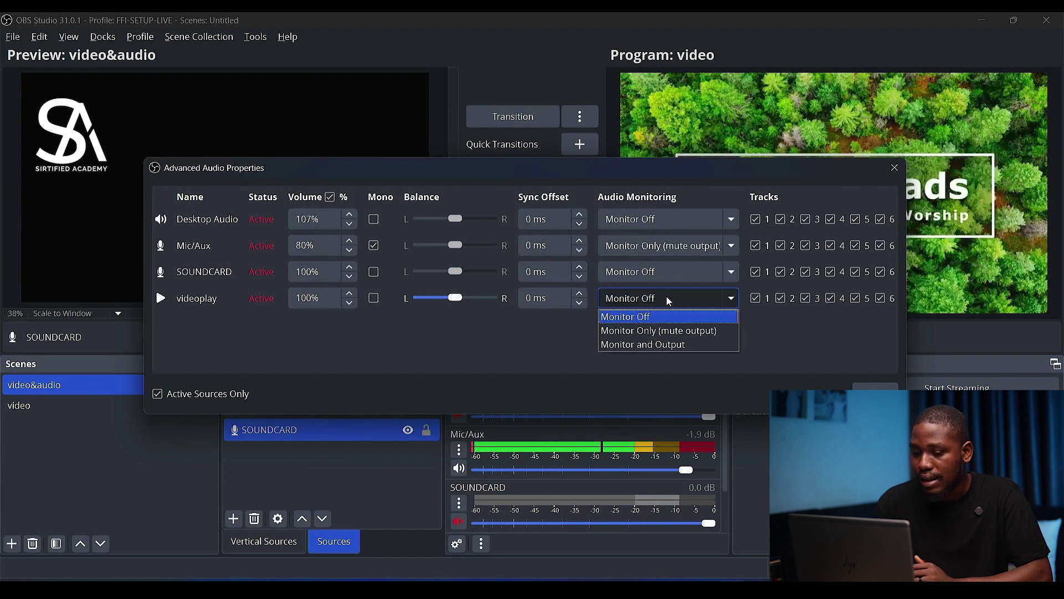
pyautogui.click(666, 331)
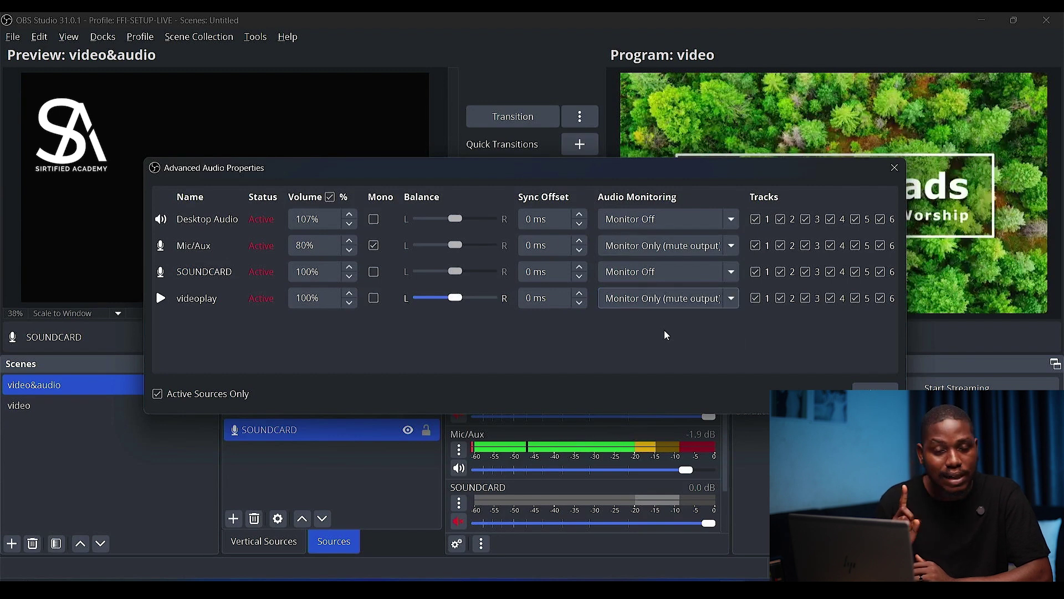
pyautogui.click(694, 302)
pyautogui.click(647, 313)
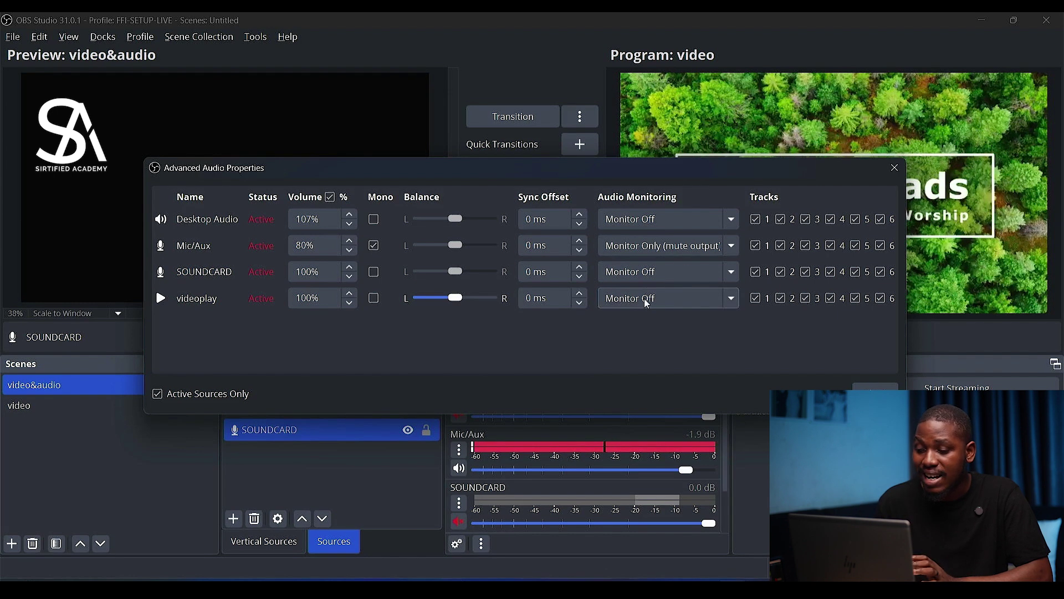
# Step: Set the Mic/Aux audio monitoring to Monitor and Output
pyautogui.click(631, 253)
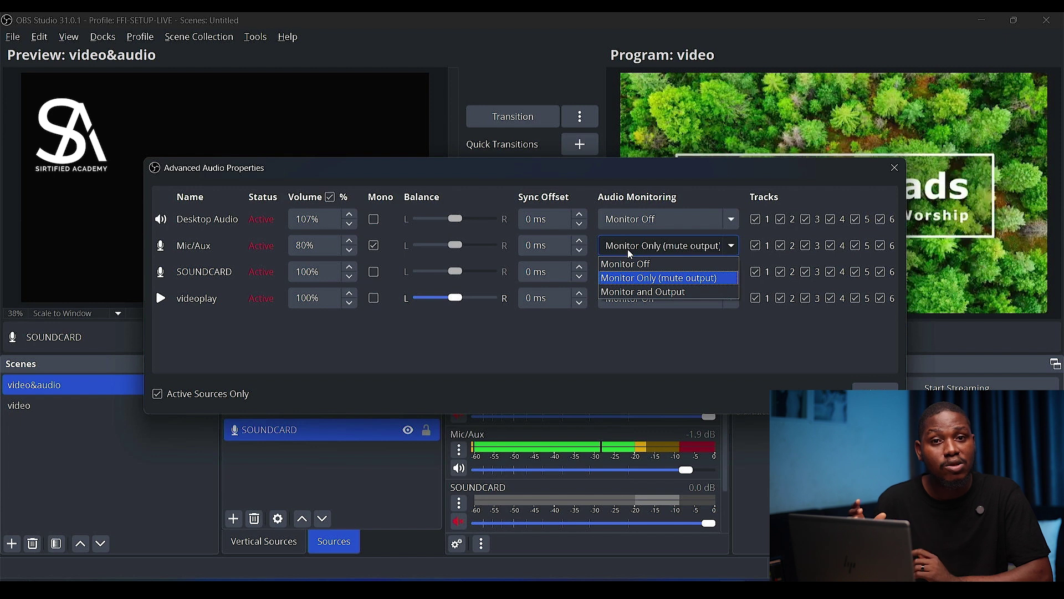
pyautogui.click(638, 294)
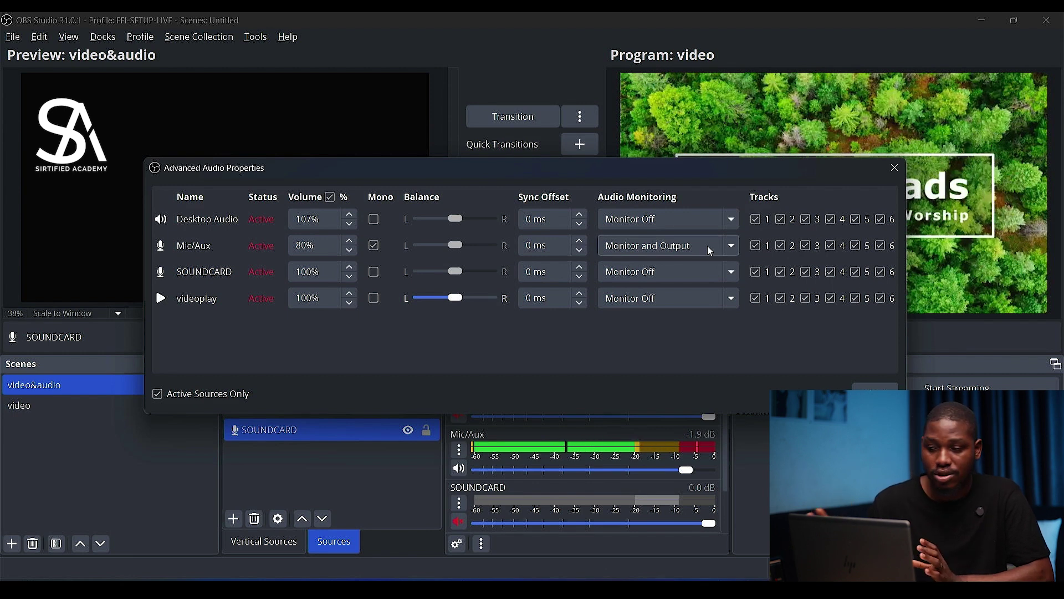
# Step: Include inactive sources in the advanced audio properties, limit the list to active sources again, and close the dialog
pyautogui.click(158, 396)
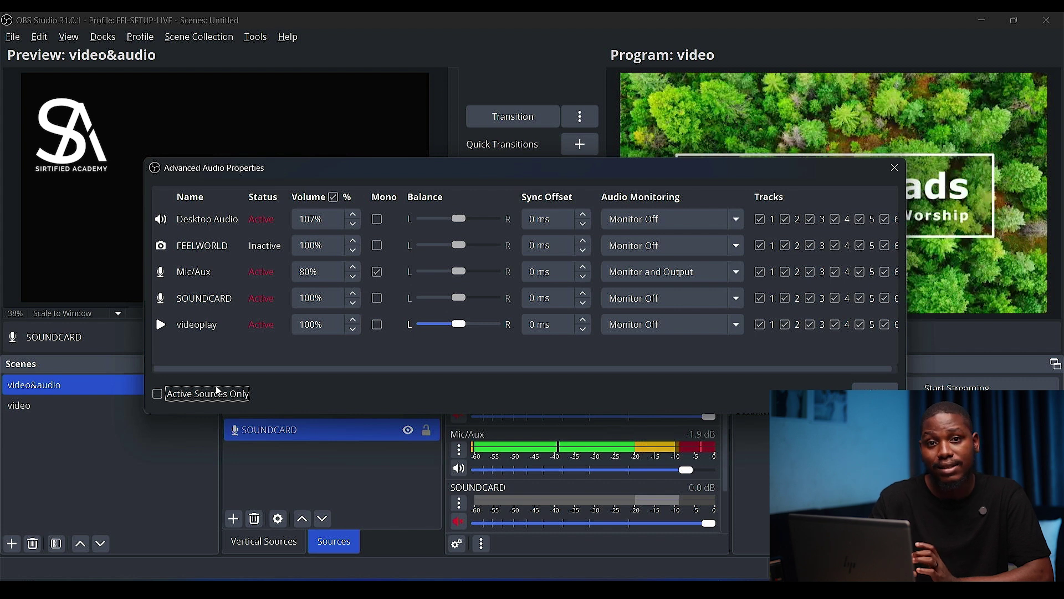
pyautogui.click(158, 395)
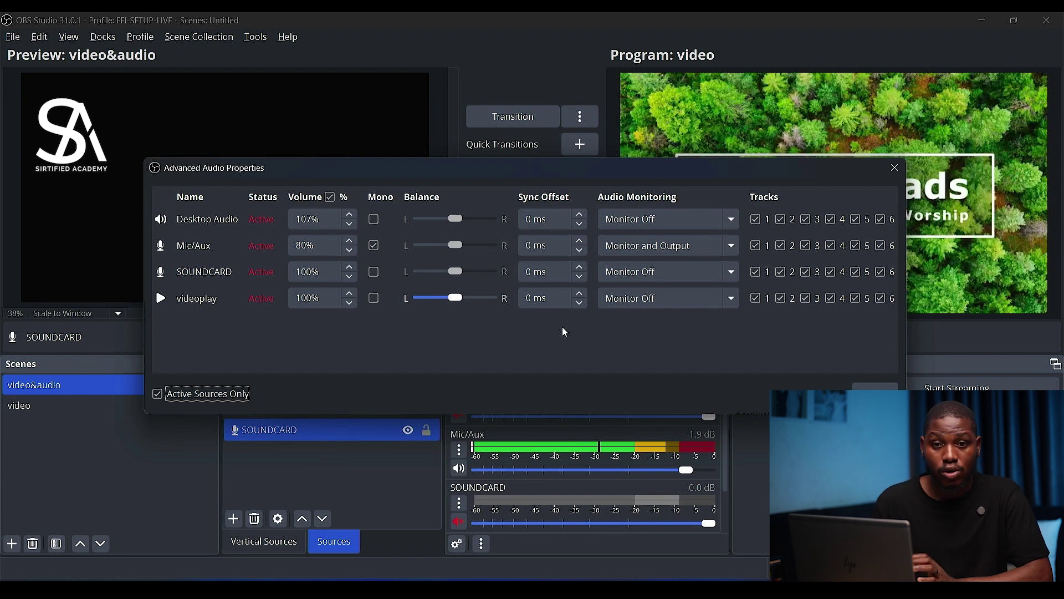
pyautogui.click(875, 393)
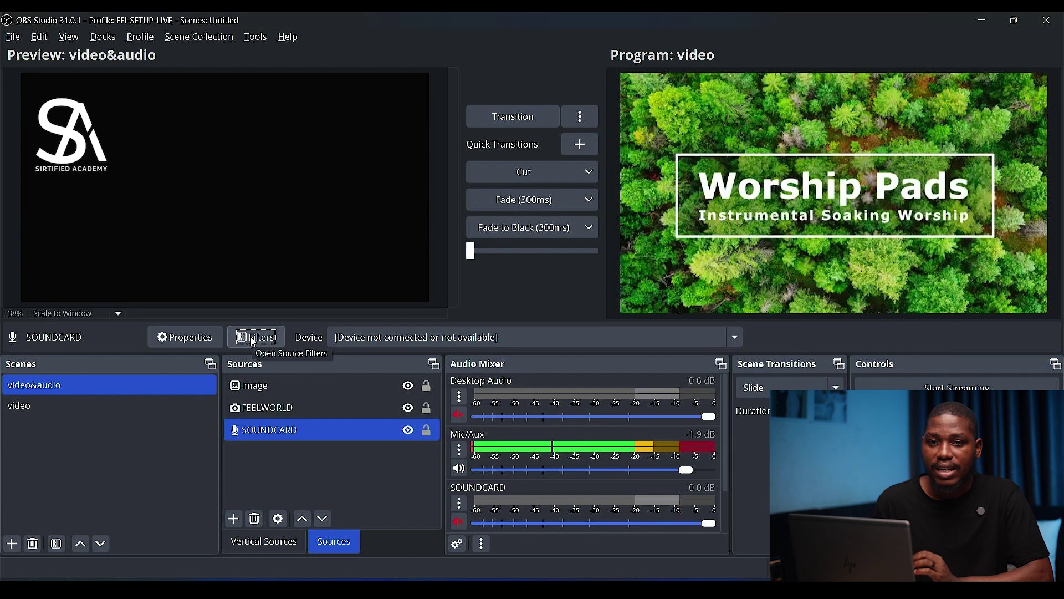
# Step: Add a Gain audio filter to the SOUNDCARD source, keeping the name Gain
pyautogui.click(254, 339)
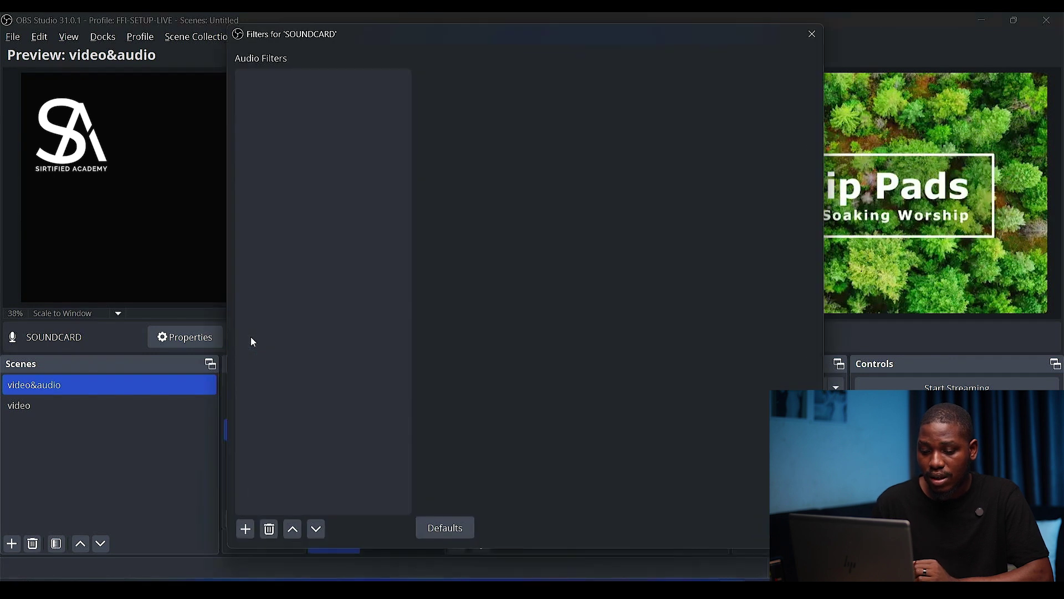
pyautogui.click(250, 530)
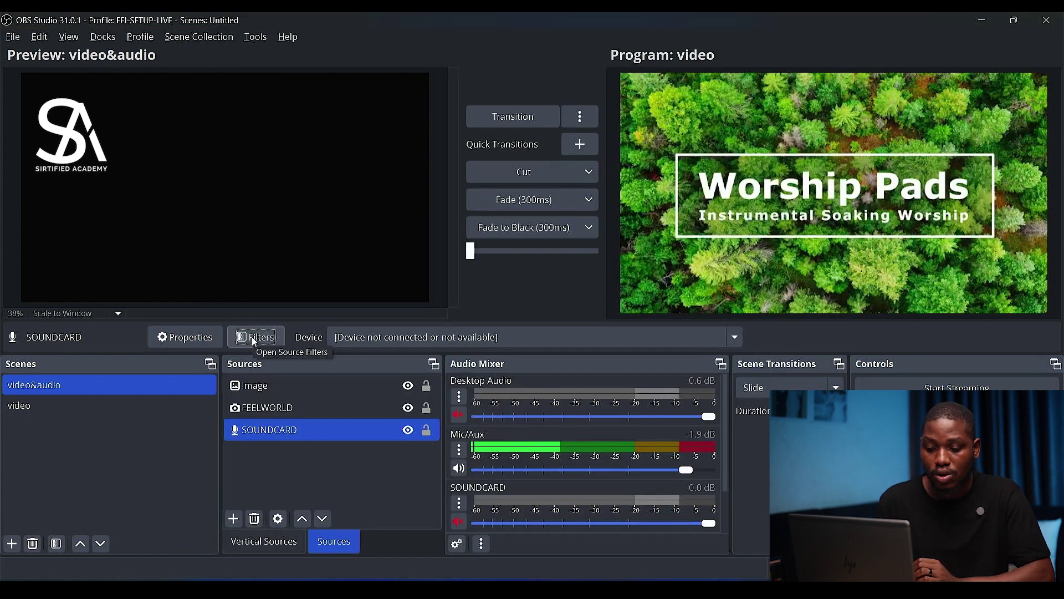
pyautogui.click(261, 343)
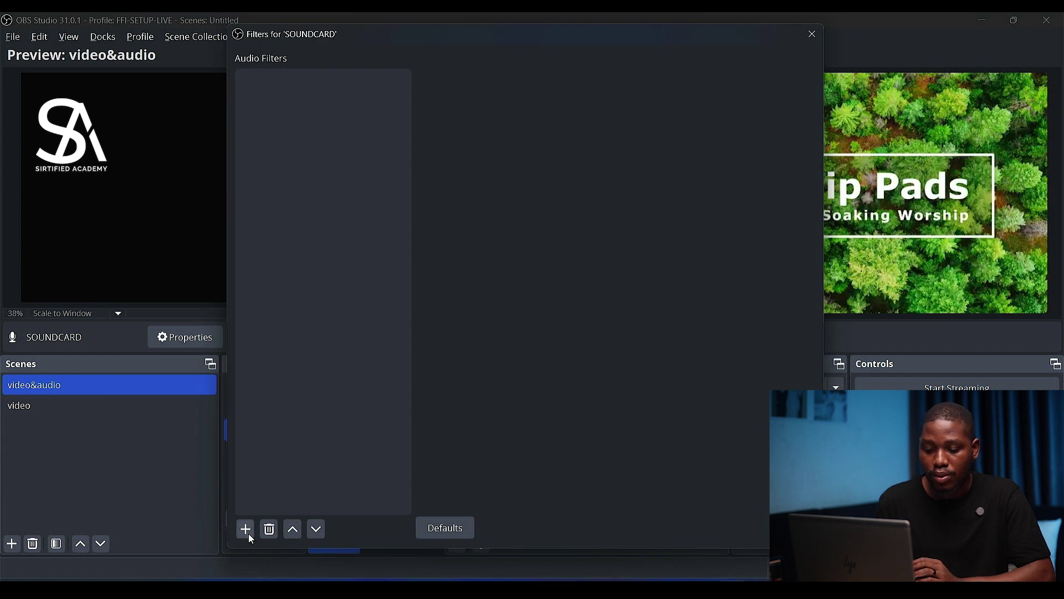
pyautogui.click(249, 534)
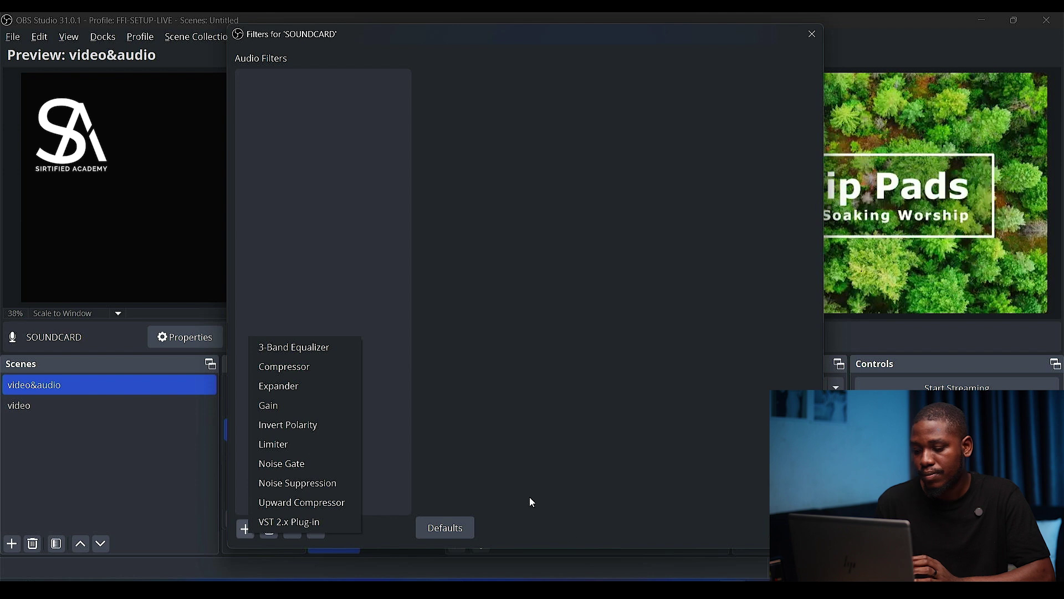
pyautogui.click(245, 531)
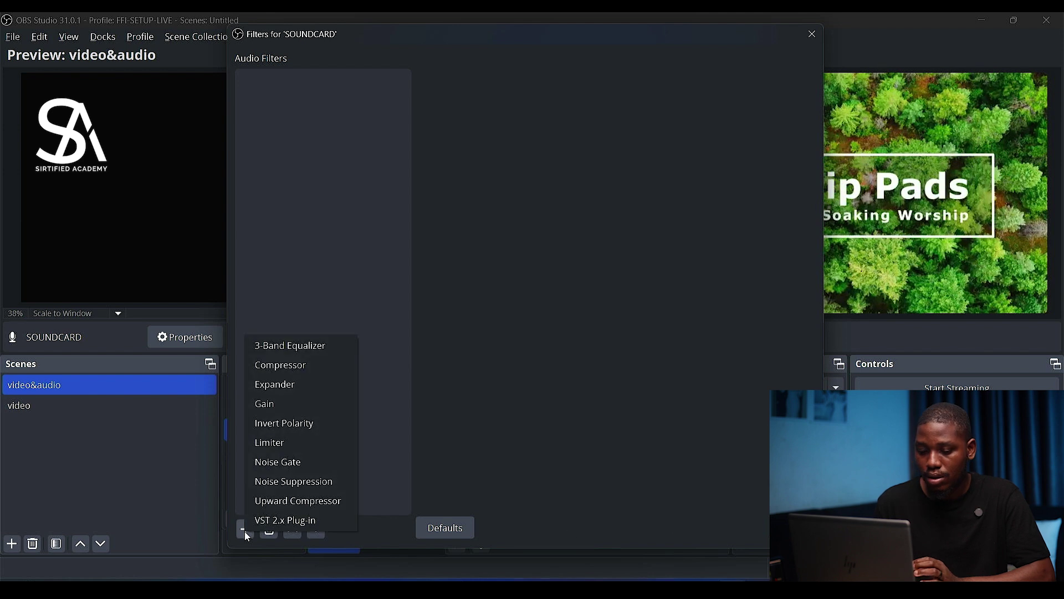
pyautogui.click(286, 410)
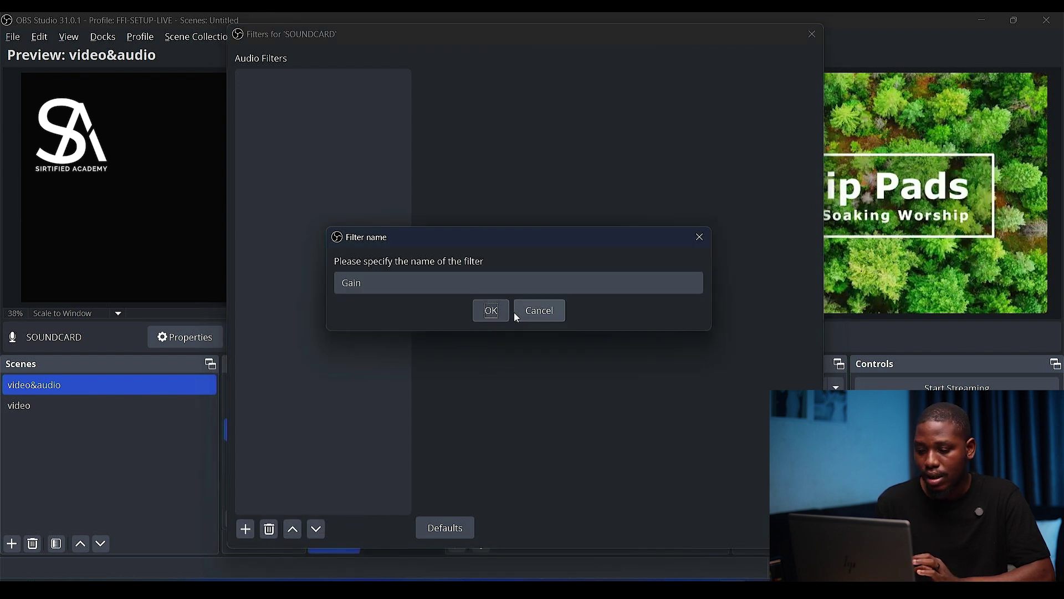
pyautogui.click(492, 311)
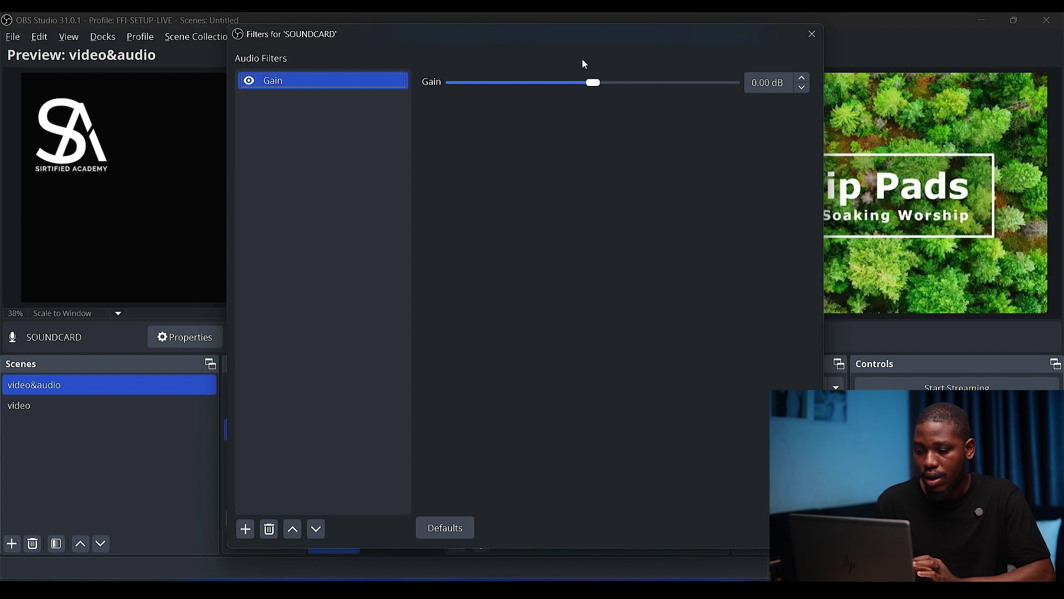
# Step: Raise the SOUNDCARD Gain filter to 19 dB, lower it to 1 dB, and close the filters
pyautogui.moveTo(593, 82); pyautogui.dragTo(655, 84)
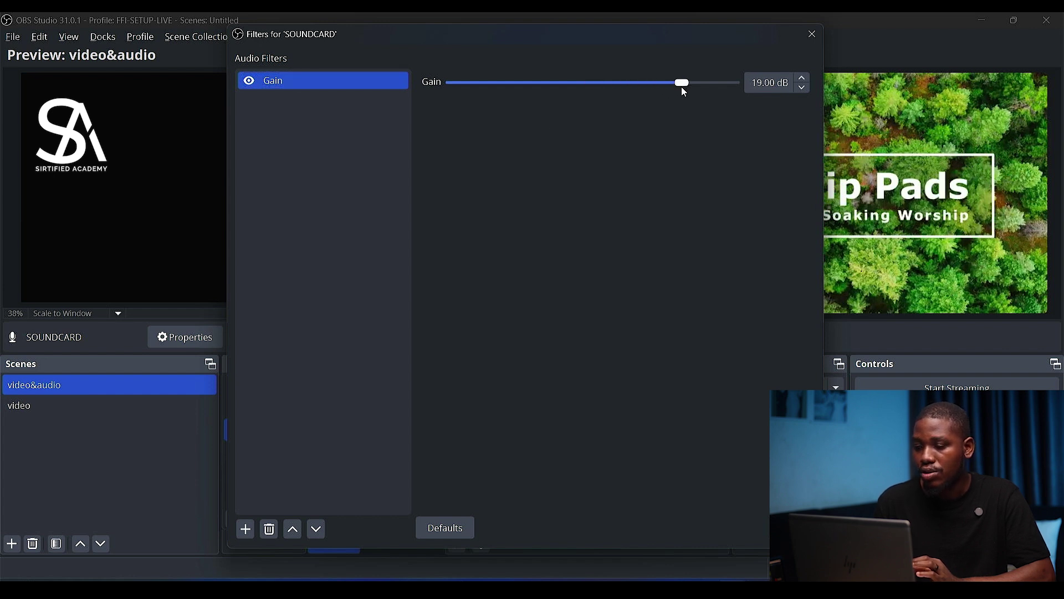
pyautogui.click(543, 82)
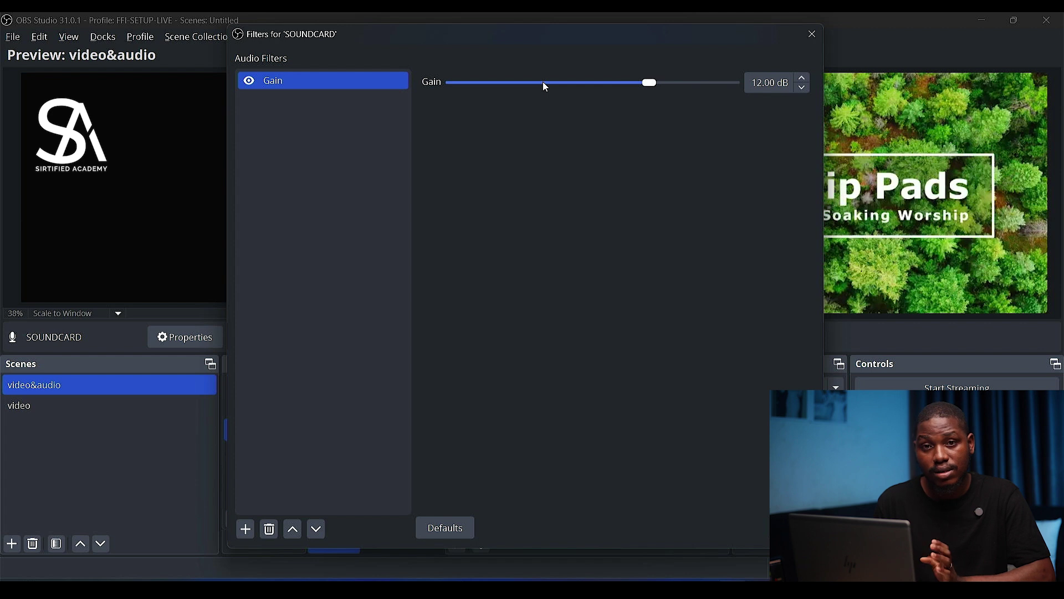
pyautogui.click(546, 83)
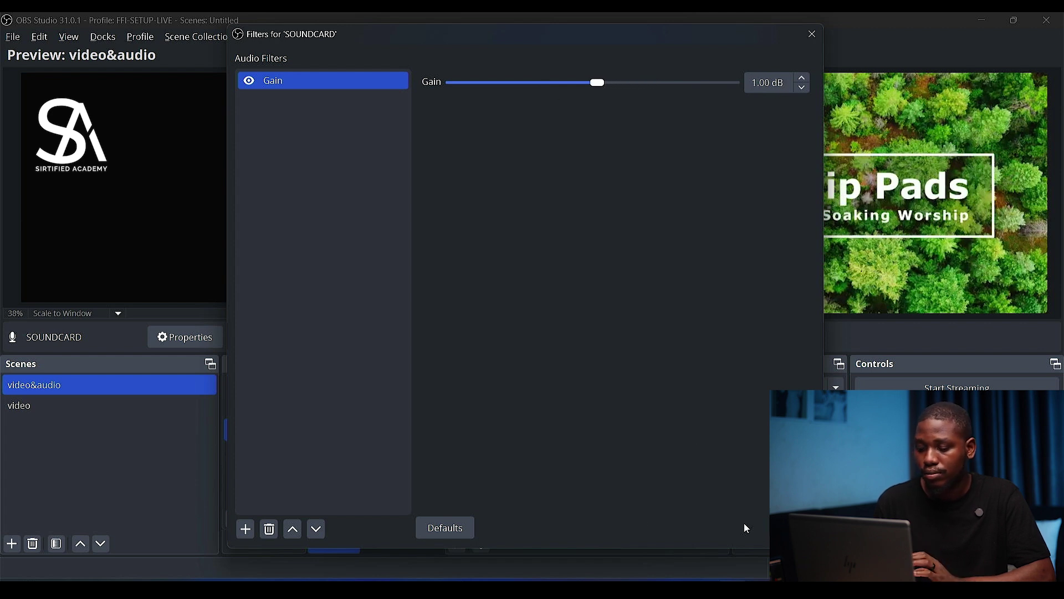
pyautogui.press('Escape')
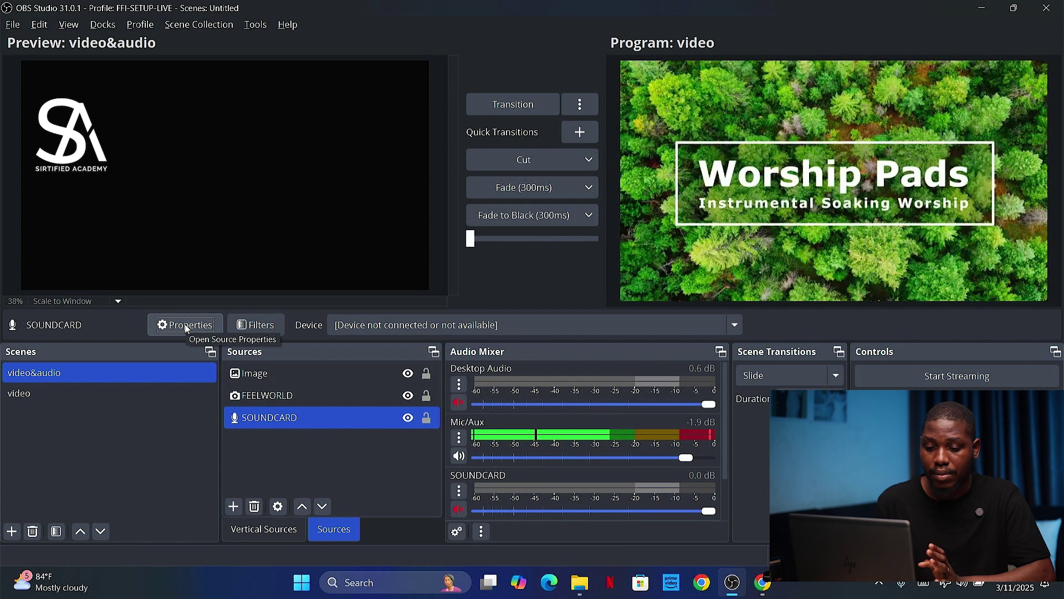
# Step: Switch the SOUNDCARD device to Microphone Array (Intel Smart Sound Technology), change it back to Default, and accept the properties
pyautogui.click(183, 327)
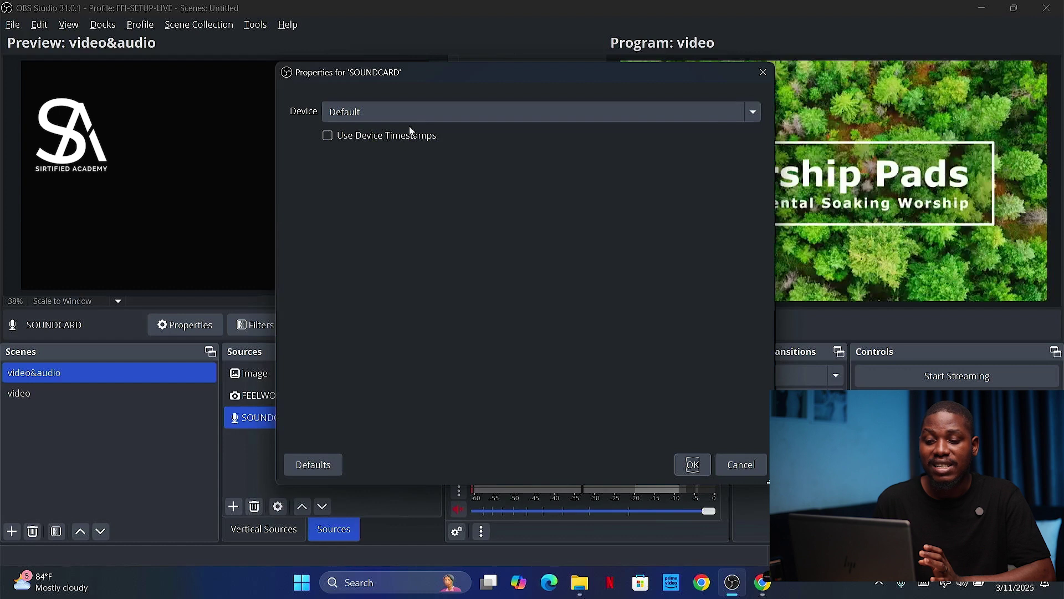
pyautogui.click(382, 118)
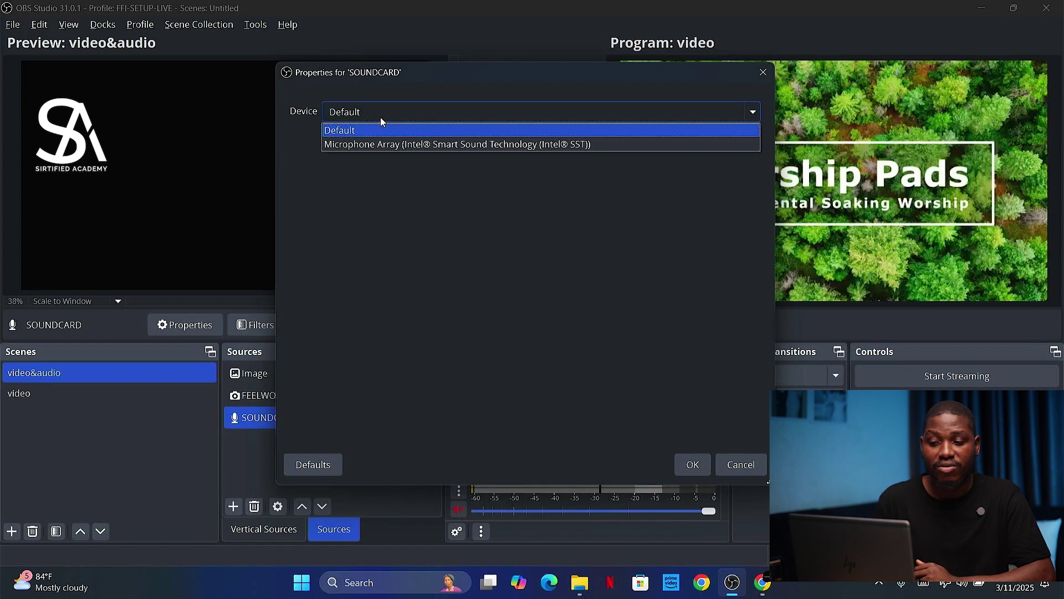
pyautogui.click(373, 145)
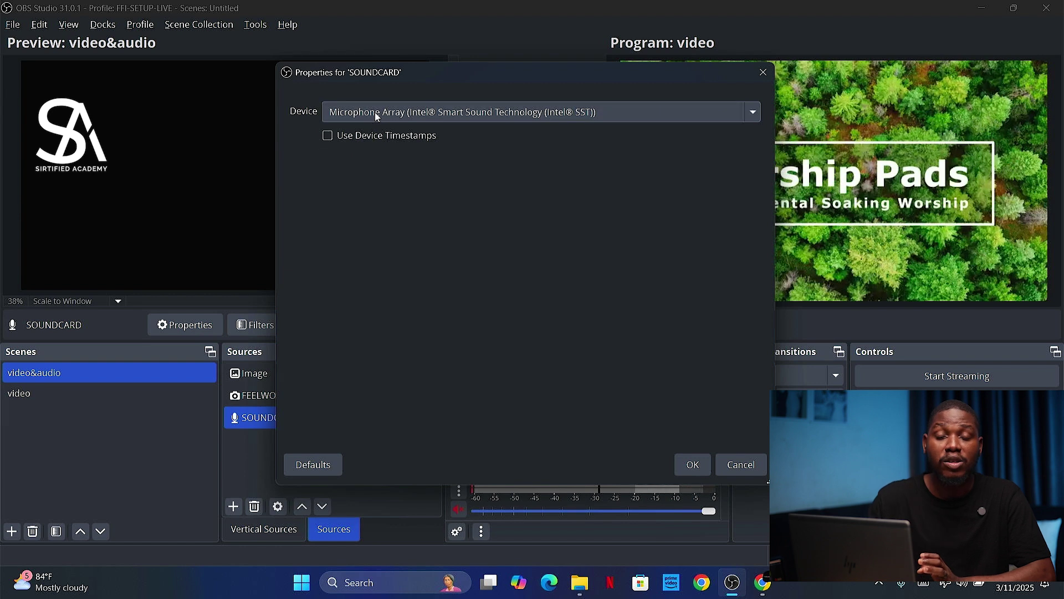
pyautogui.click(375, 112)
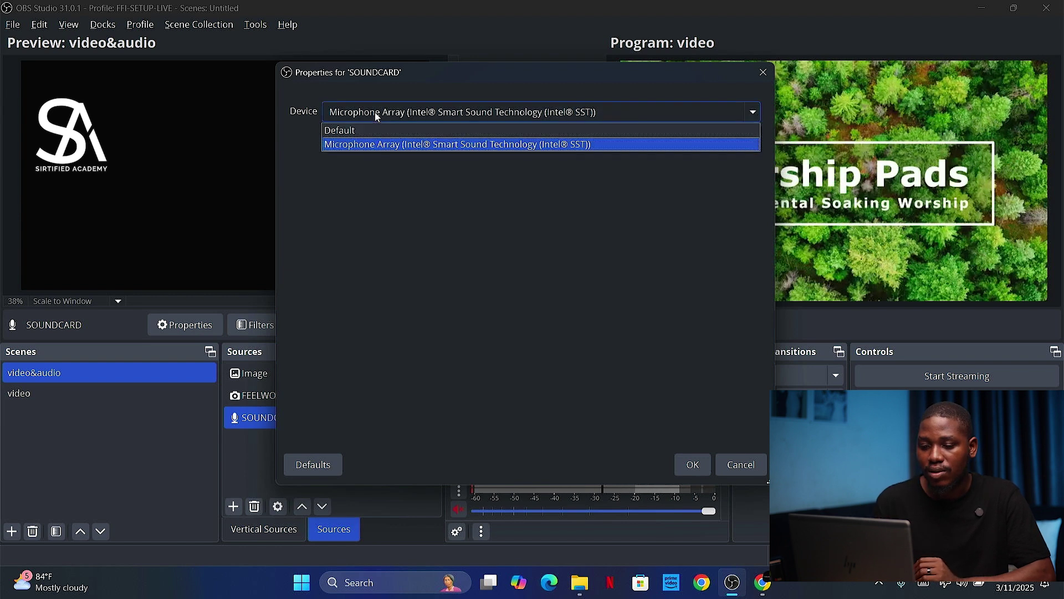
pyautogui.click(350, 131)
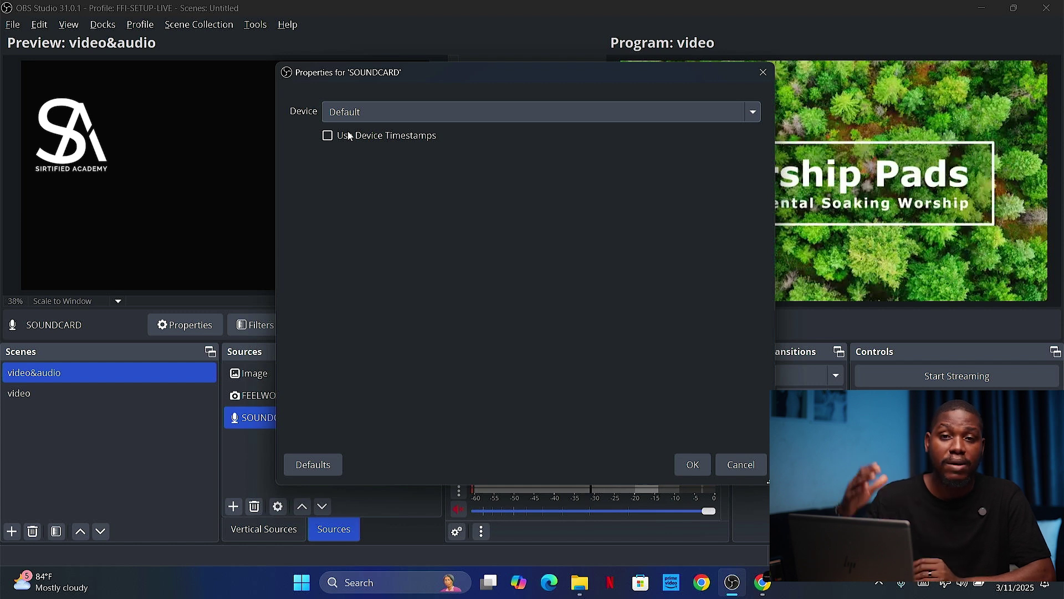
pyautogui.click(347, 116)
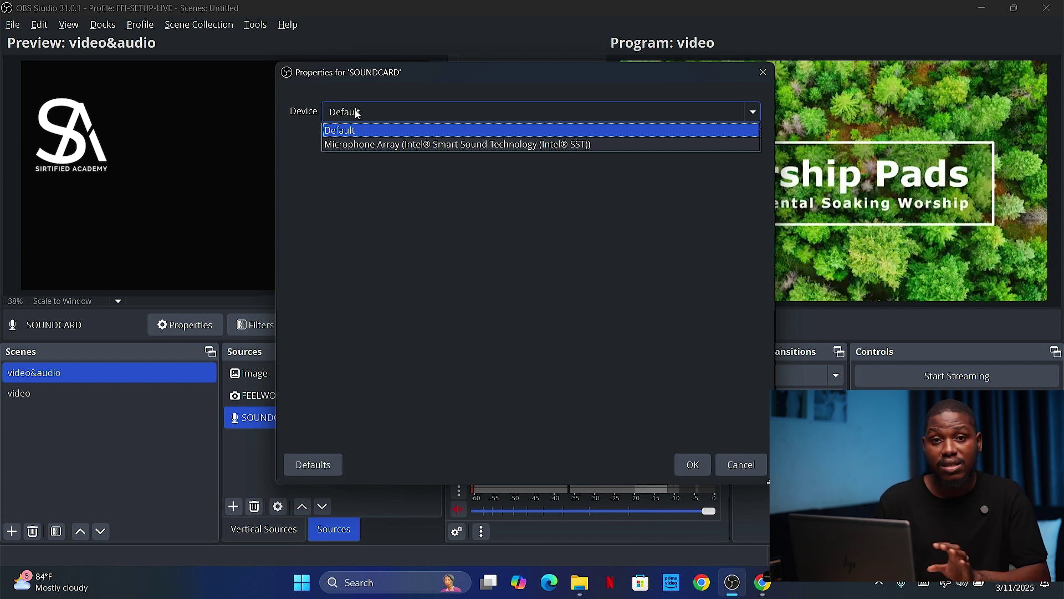
pyautogui.click(693, 465)
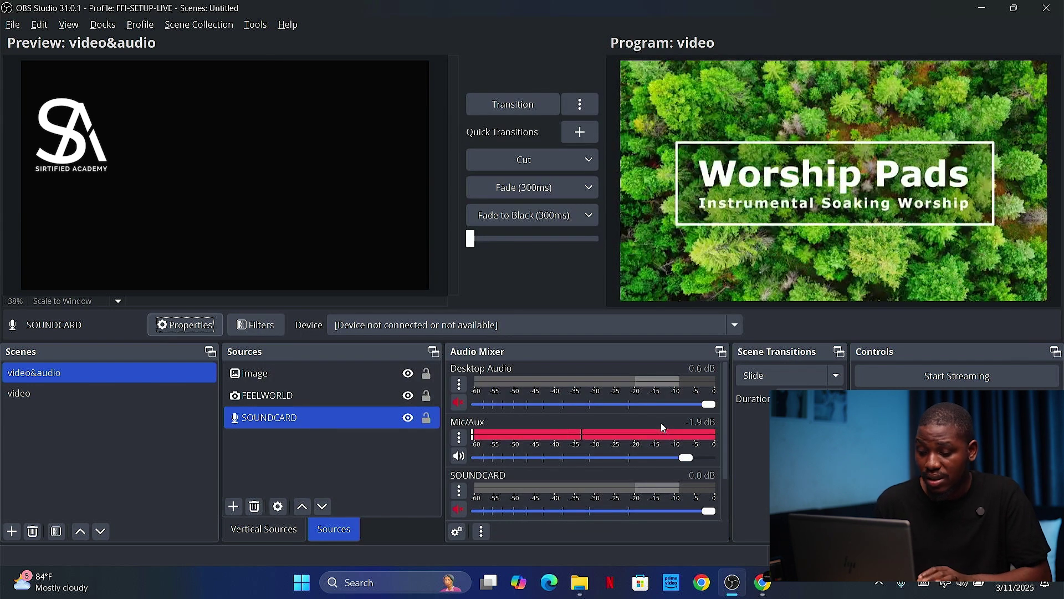